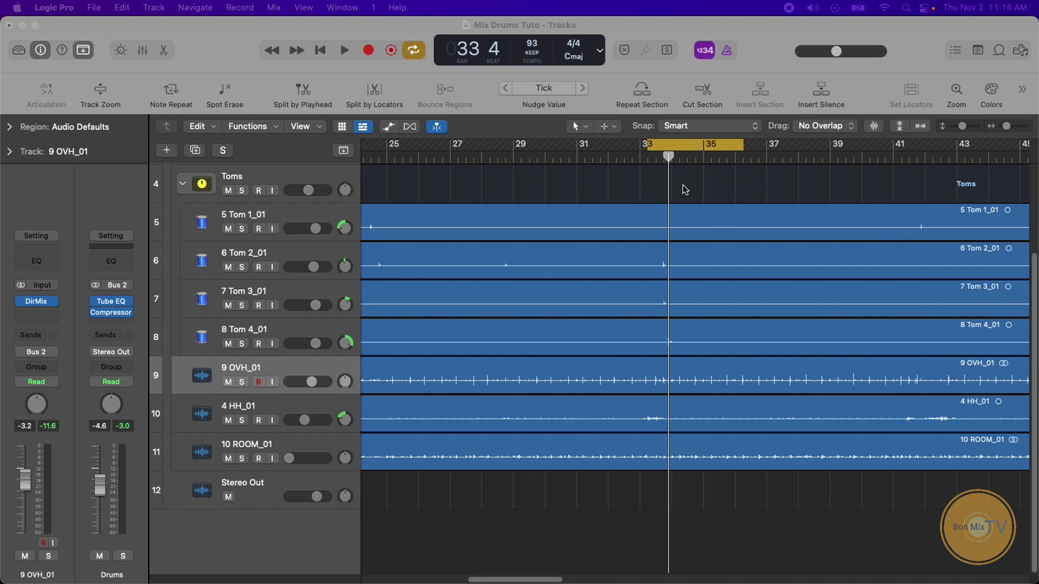
- Shift the cycle range to start at bar 33 and play the looped drum section with all tracks
click(660, 146)
drag(660, 146, 652, 145)
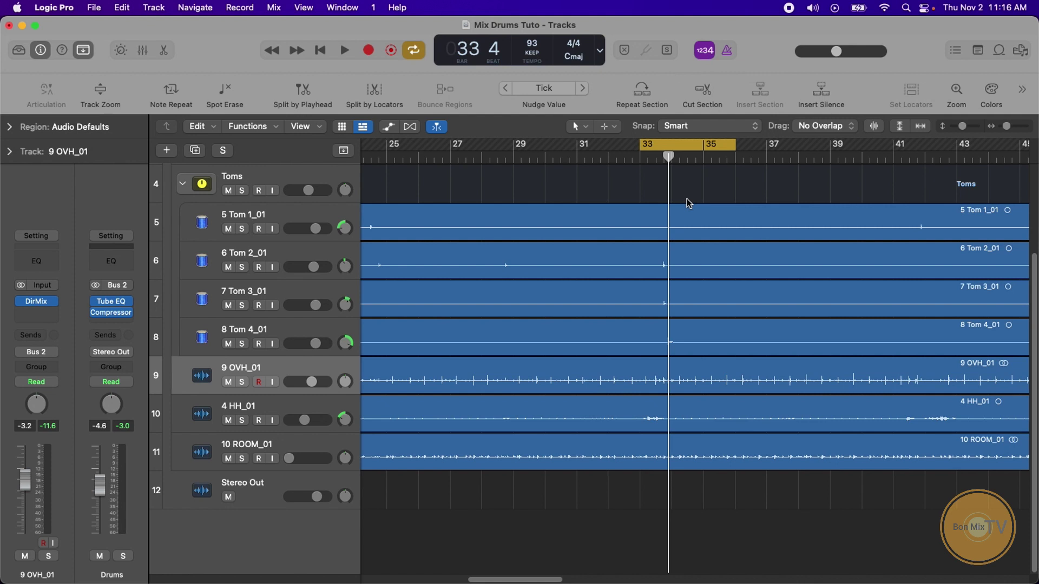
key(space)
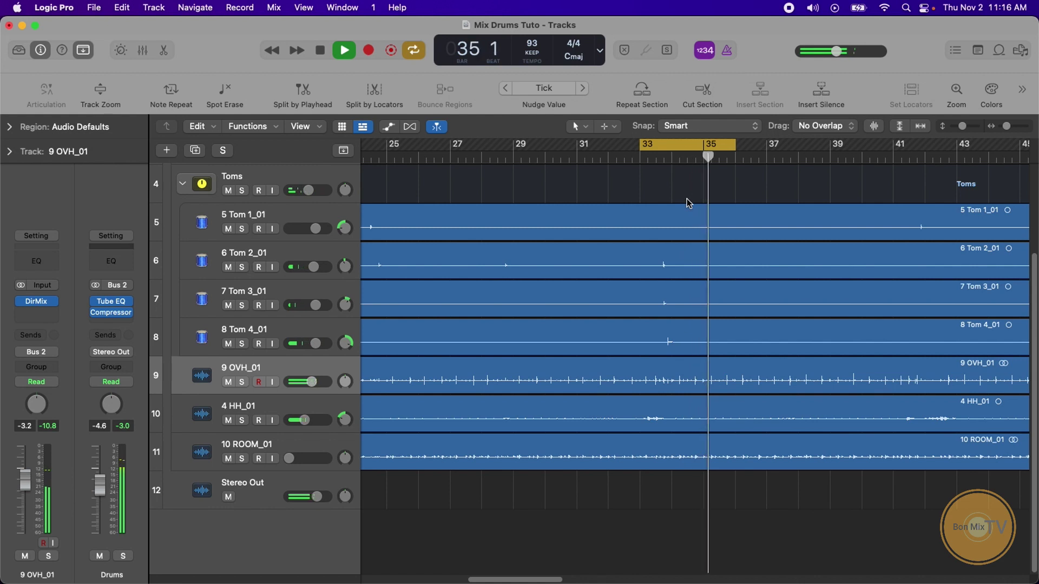
key(space)
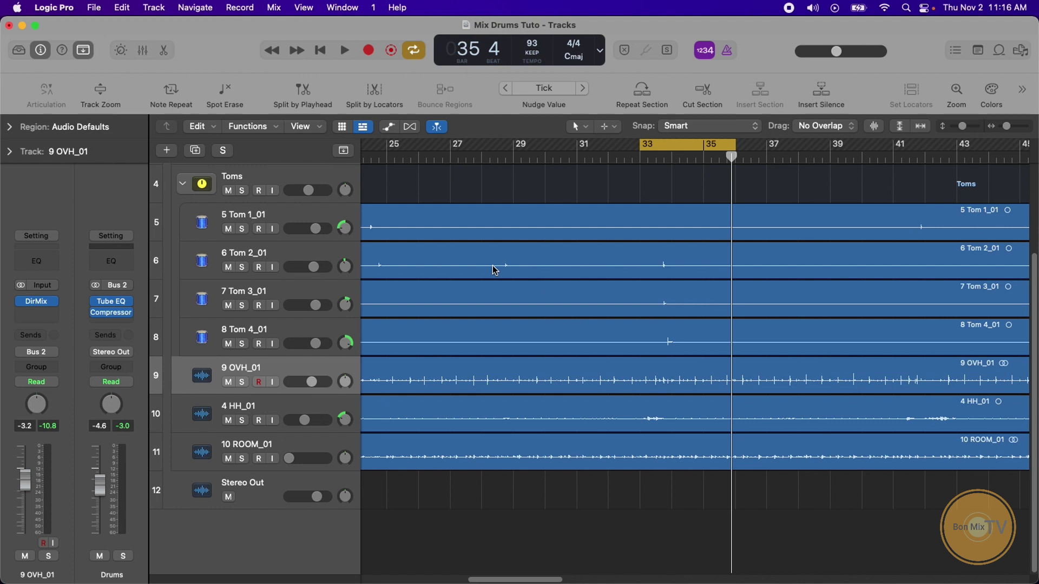
- Select the 9 OVH_01 track, review its Direction Mixer direction and spread settings, and close the plug-in
click(296, 361)
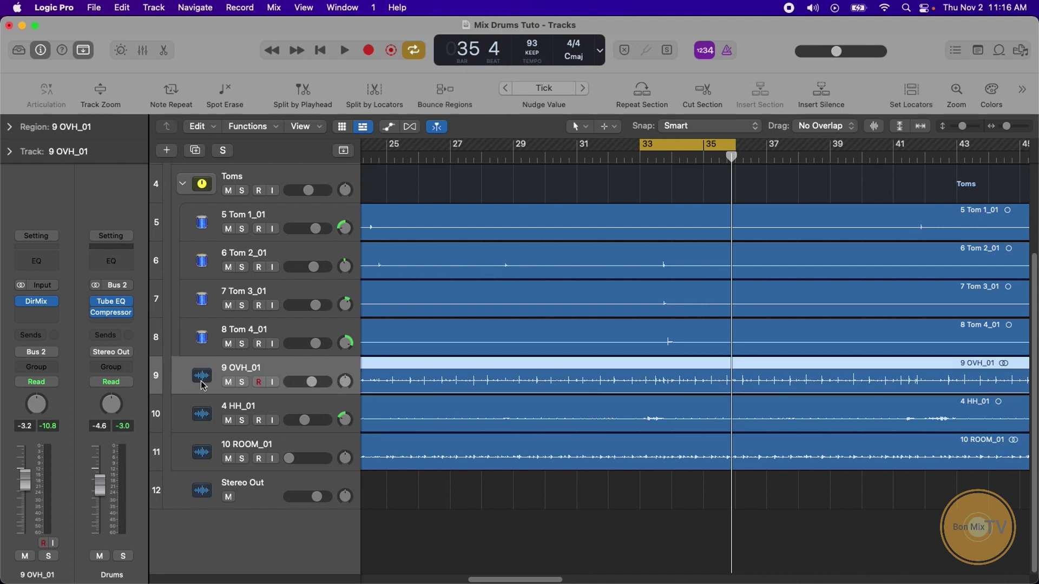
mouse_move(44, 306)
click(42, 305)
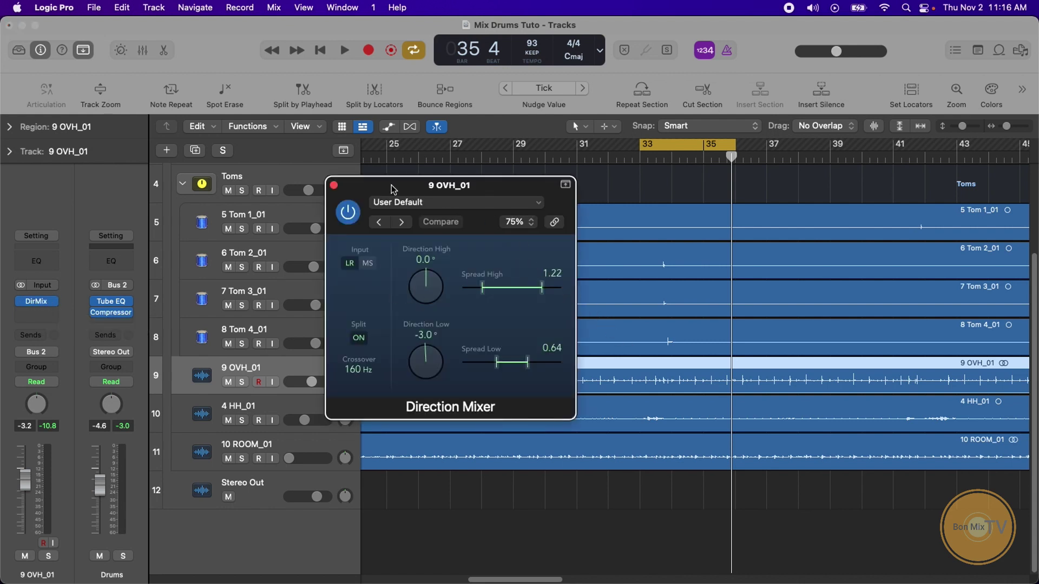
click(334, 185)
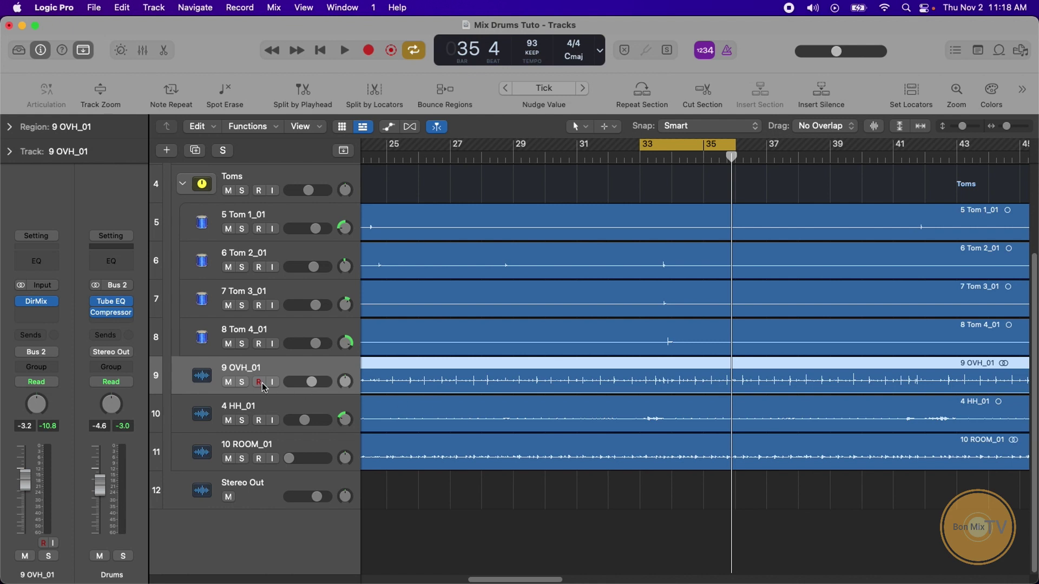
- Solo the 9 OVH_01 track and listen to the overheads in the looped section
click(243, 382)
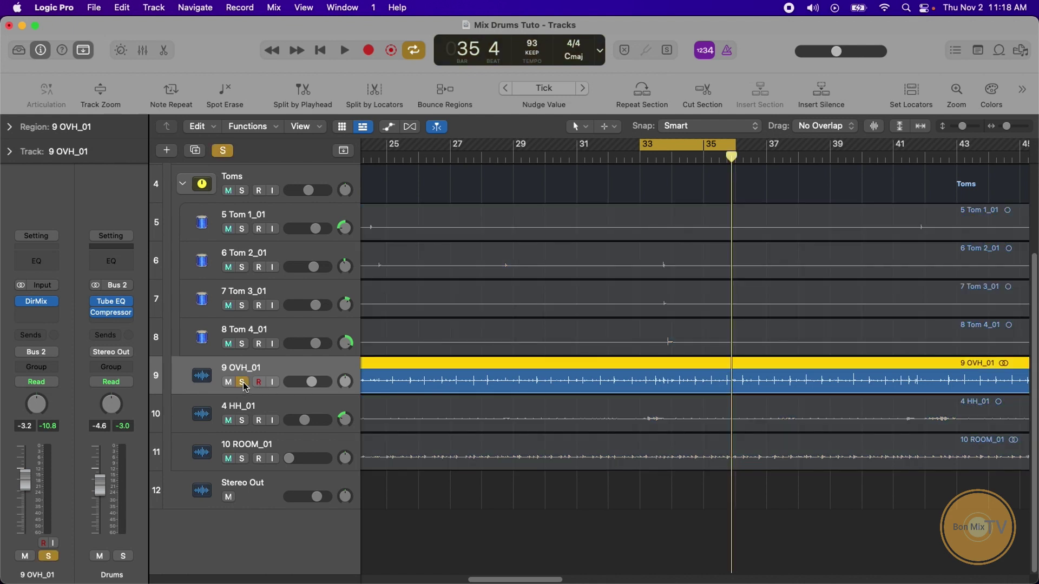
key(space)
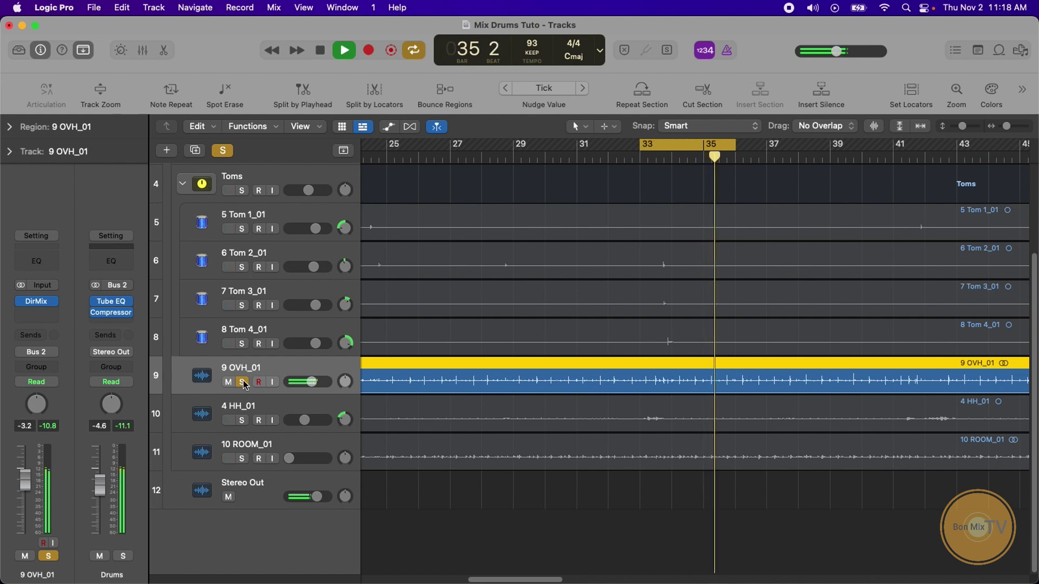
key(space)
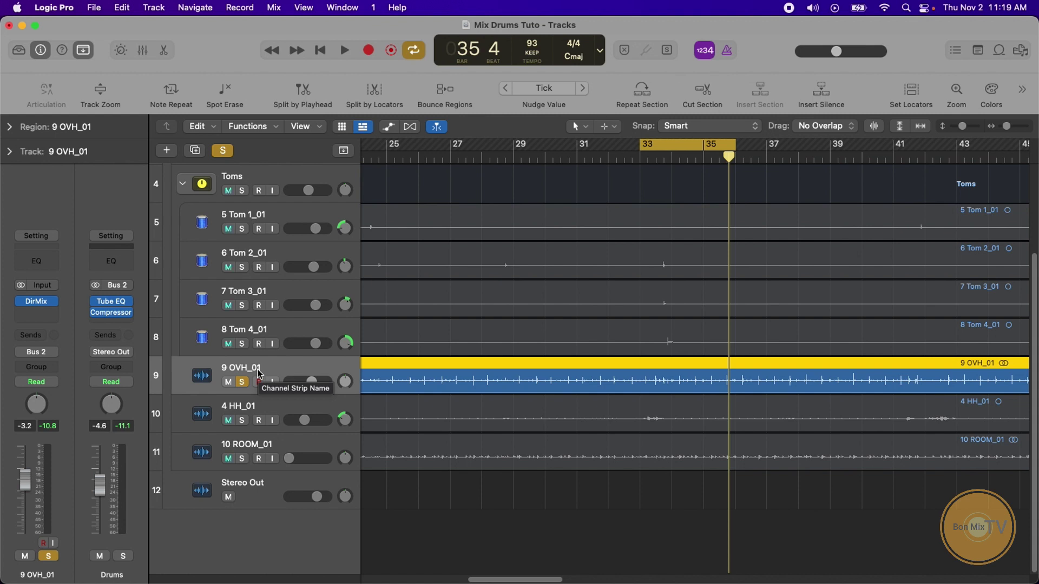
- Add a Channel EQ to the overhead track and raise its low-cut frequency to 322 Hz during playback
click(54, 265)
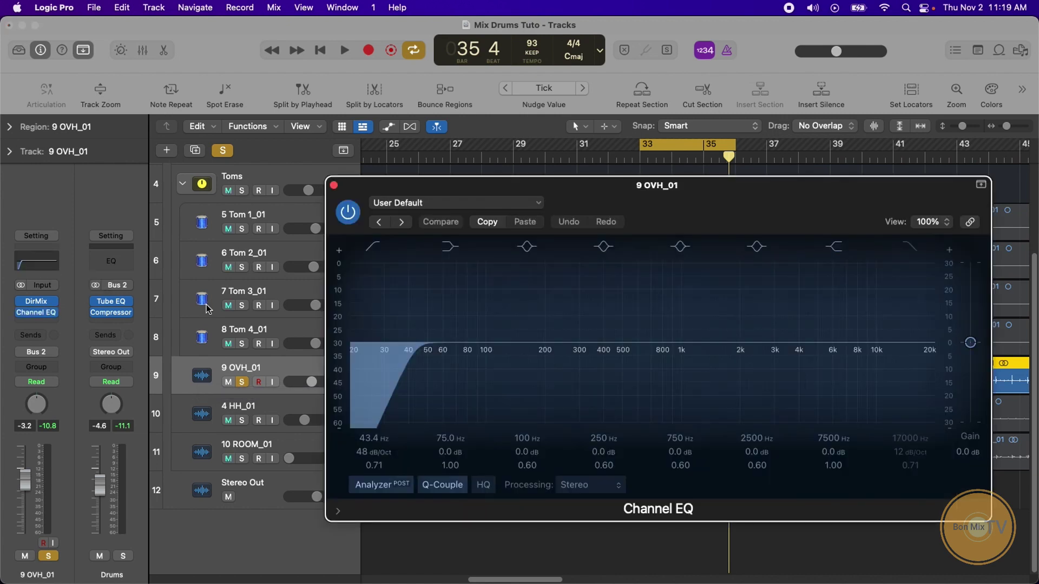
drag(656, 196, 547, 189)
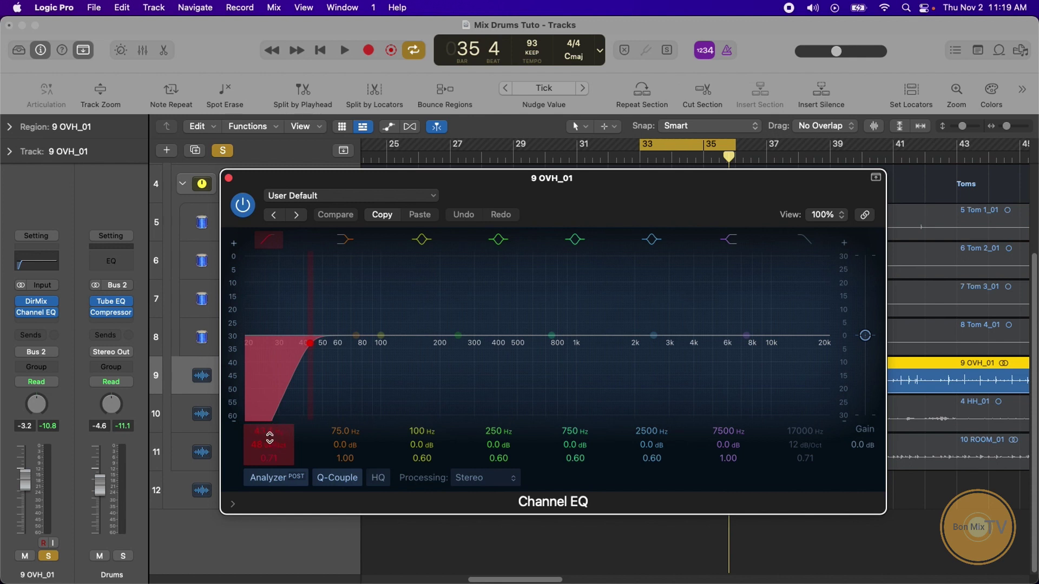
key(space)
drag(267, 433, 267, 397)
key(space)
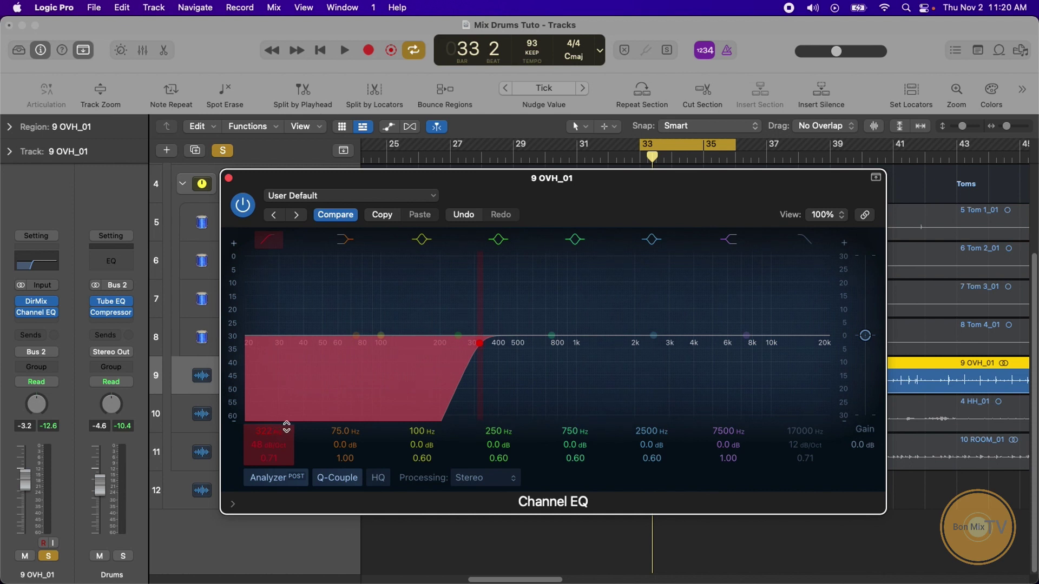
- Boost the 750 Hz EQ band by 24 dB with a Q of 1.20 and sweep it to 905 Hz during playback
drag(552, 337, 553, 298)
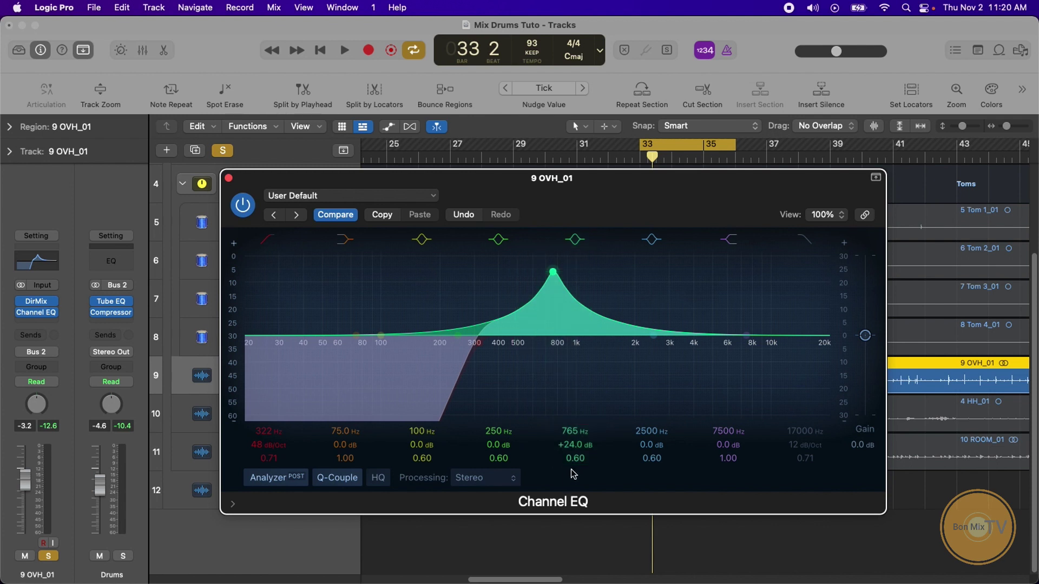
drag(575, 458, 575, 411)
key(space)
key(space)
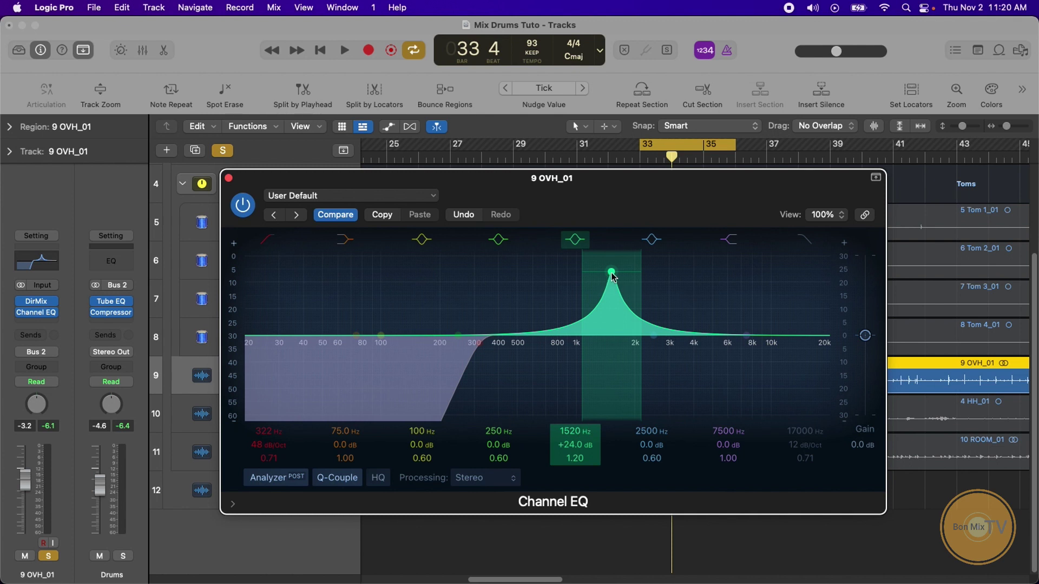
drag(612, 276, 568, 273)
key(space)
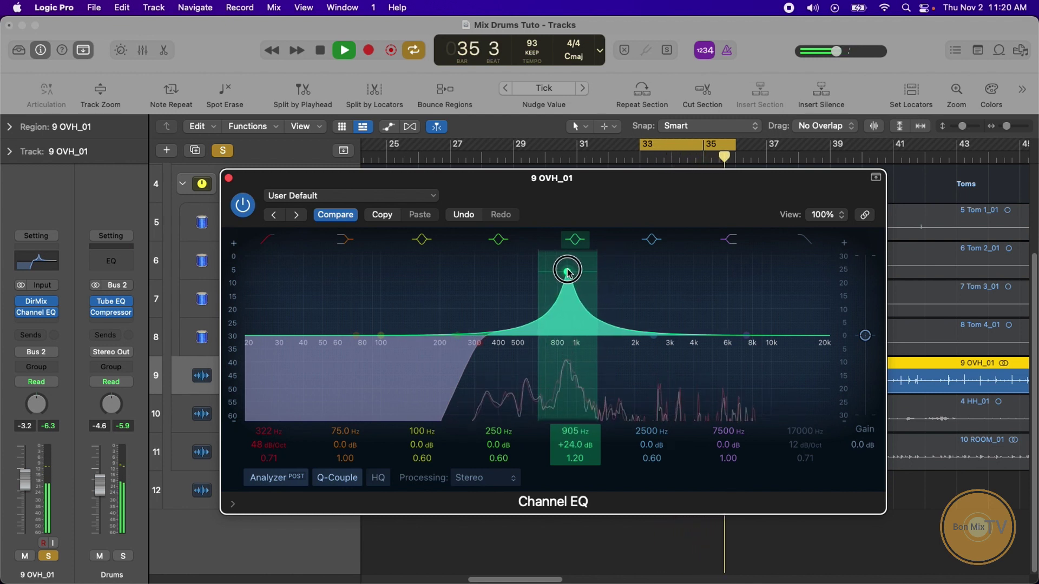
key(space)
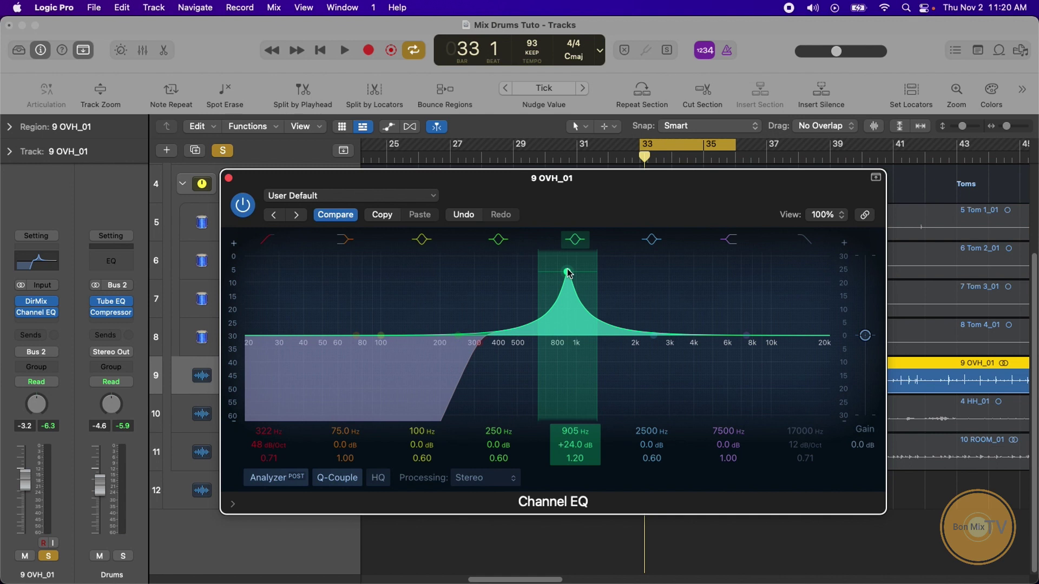
- Turn the 905 Hz band into a -5.4 dB cut with a Q of 0.98 and listen to the overheads
drag(568, 272, 566, 377)
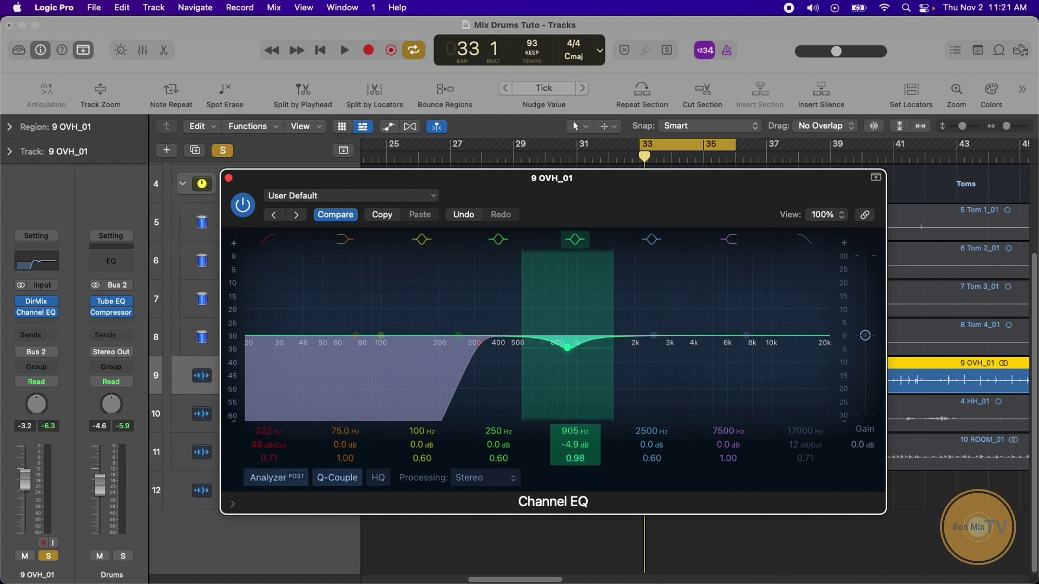
drag(569, 443, 570, 446)
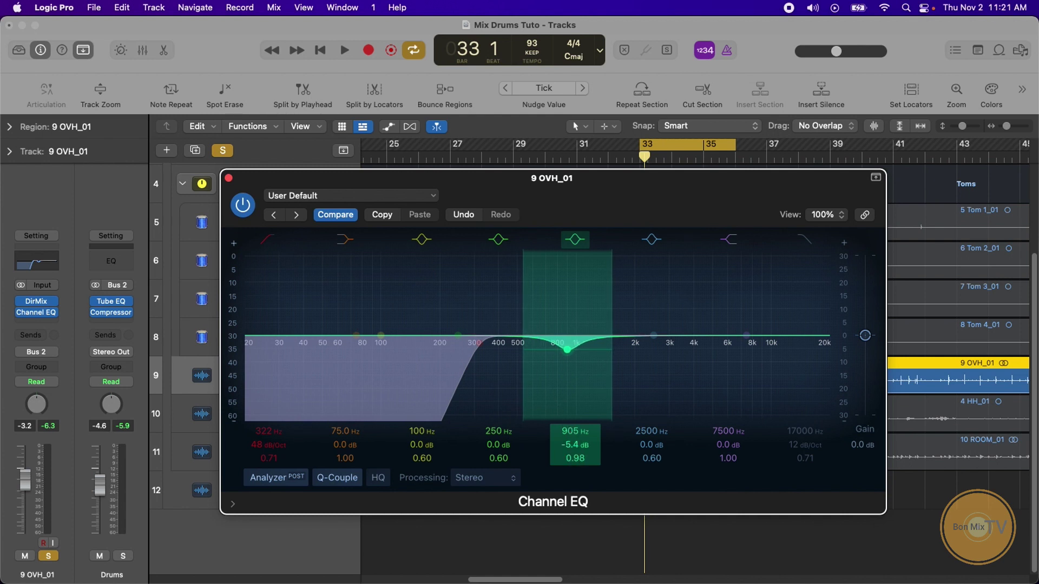
key(space)
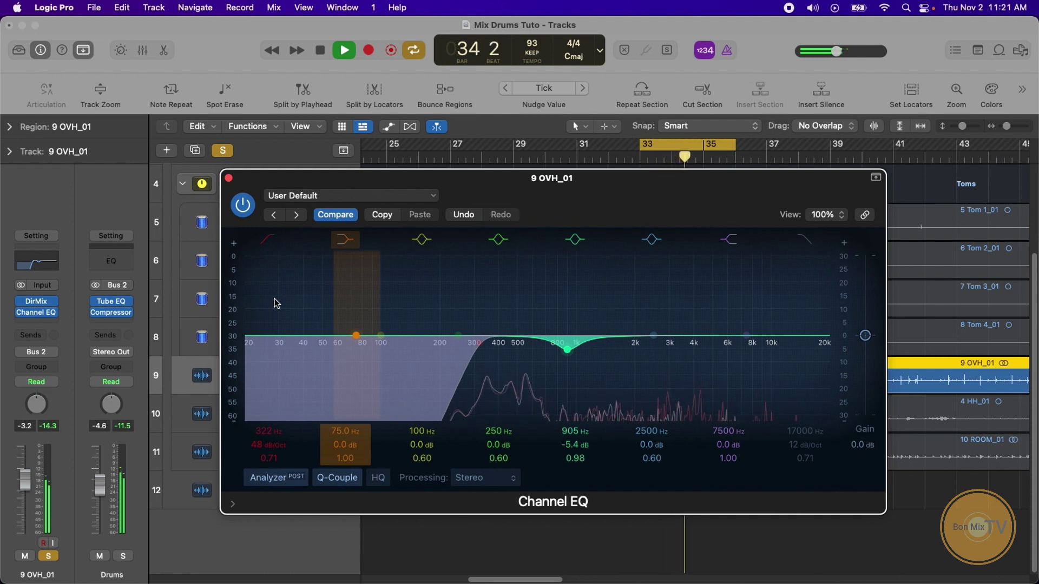
key(space)
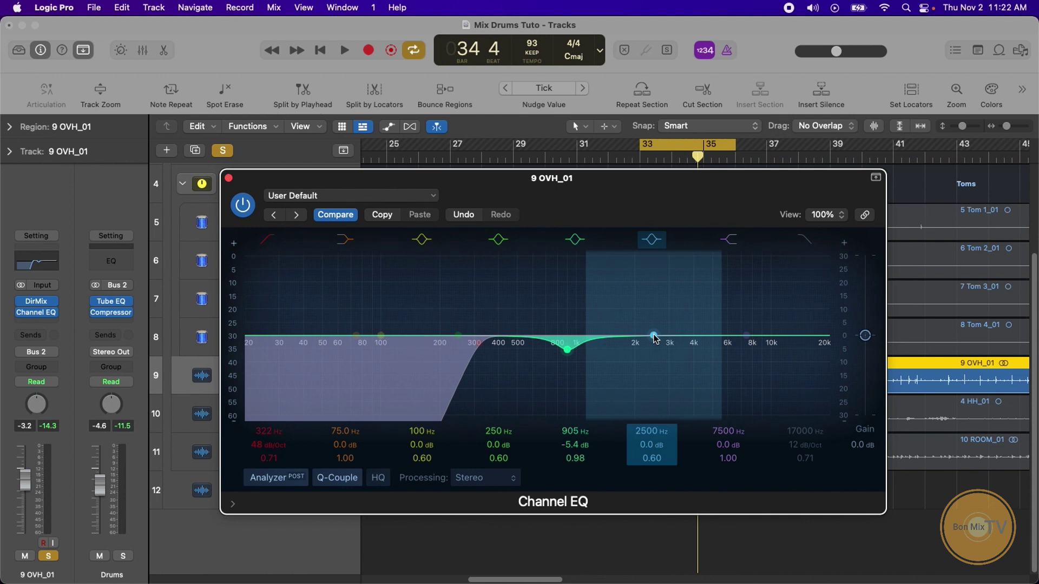
- Sweep the 2500 Hz band up to 5800 Hz, boosted with a Q of 1.60, and set its gain to -3.2 dB
drag(654, 336, 711, 329)
drag(651, 458, 652, 430)
drag(711, 327, 714, 298)
key(space)
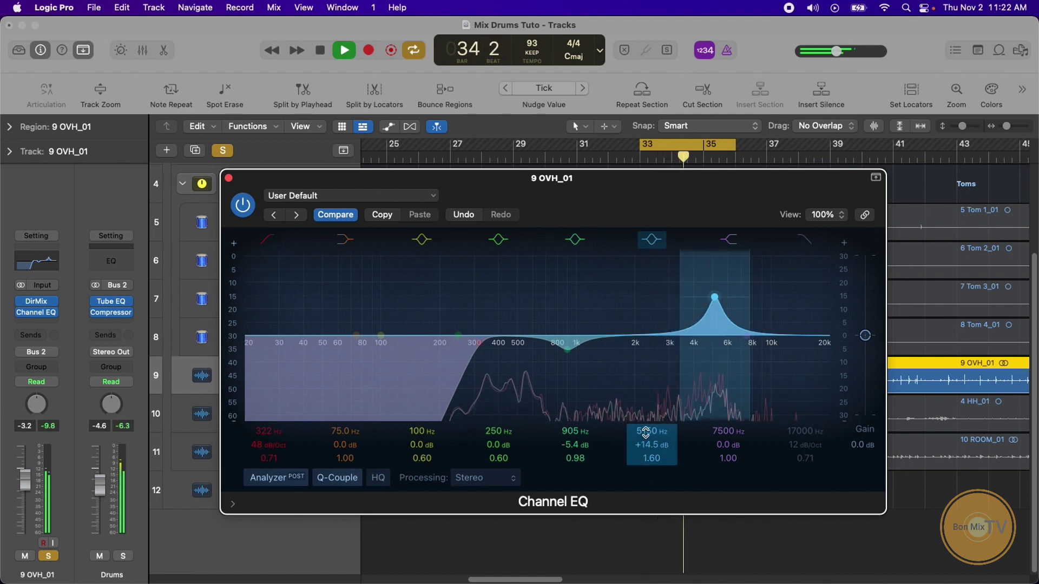
drag(651, 431, 648, 457)
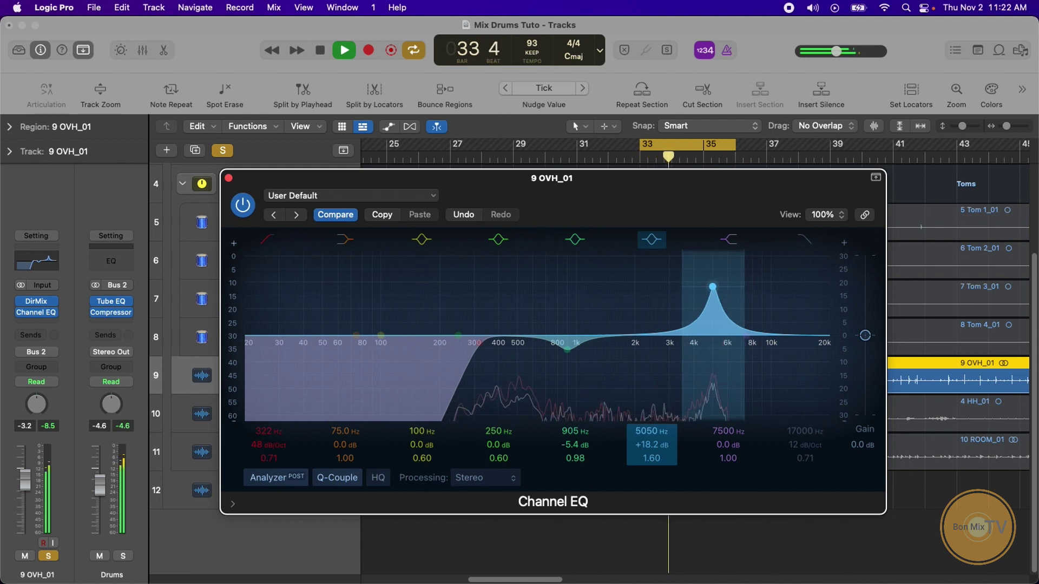
drag(648, 458, 648, 451)
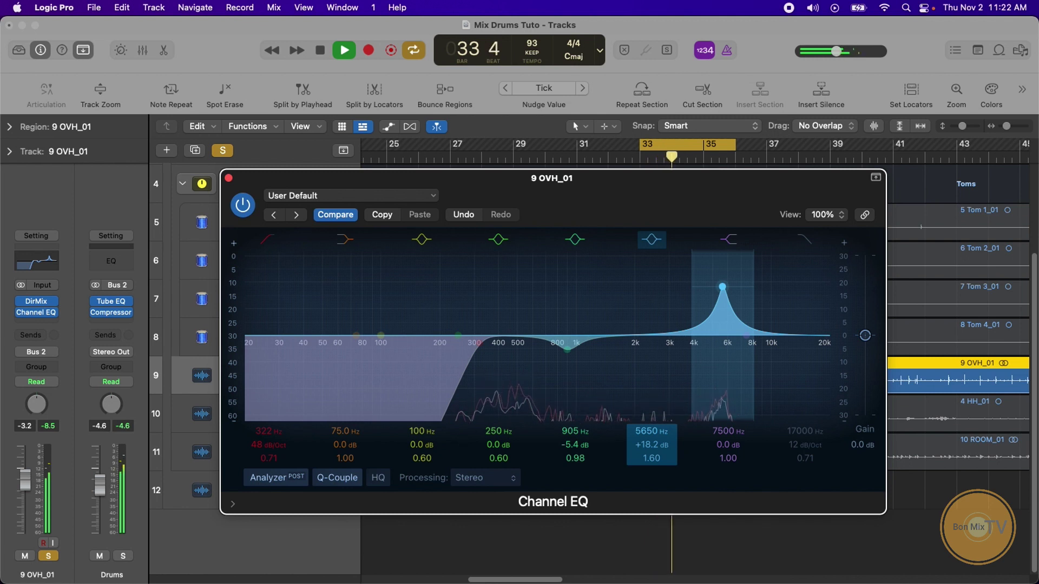
drag(649, 452, 648, 451)
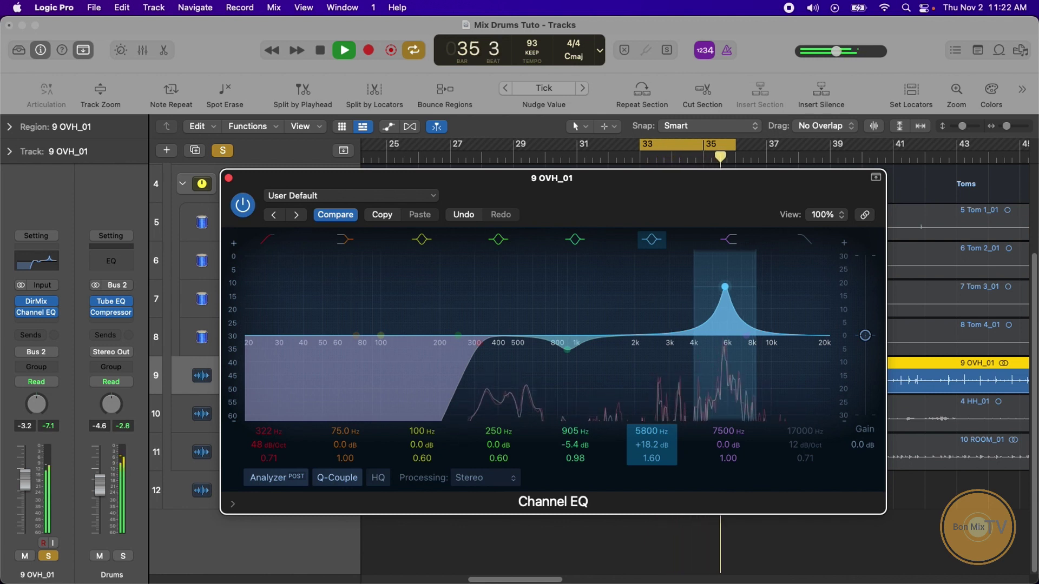
key(space)
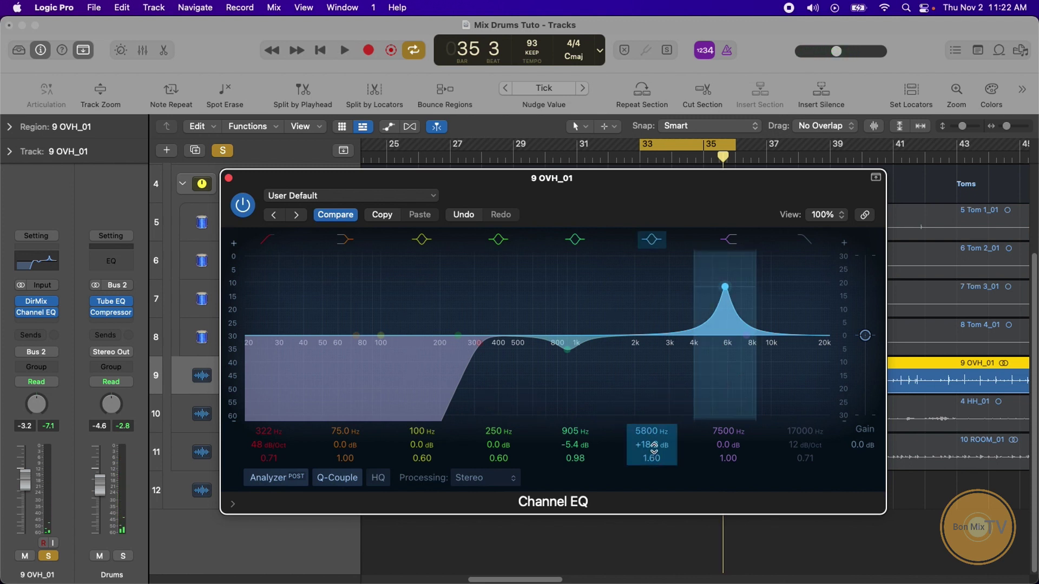
drag(652, 445, 651, 497)
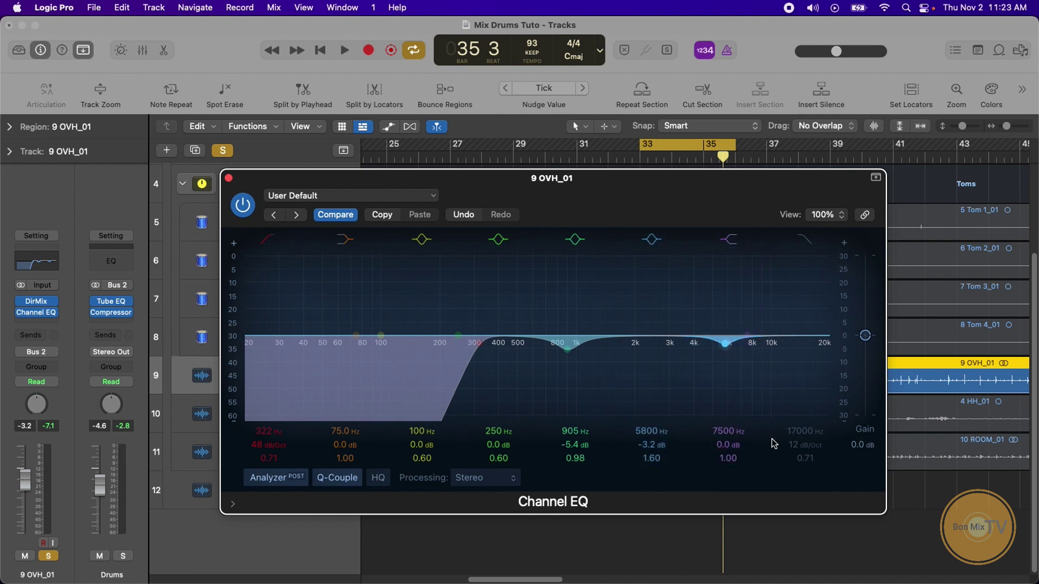
- Set the high-shelf band to 9000 Hz with a gain of +5.7 dB while playing the overheads
drag(728, 431, 731, 433)
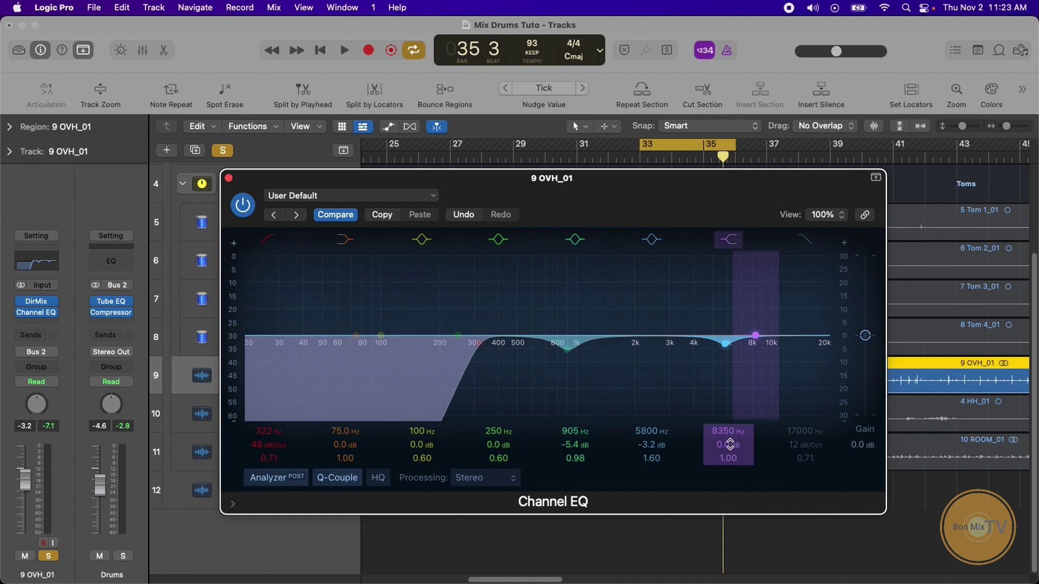
key(space)
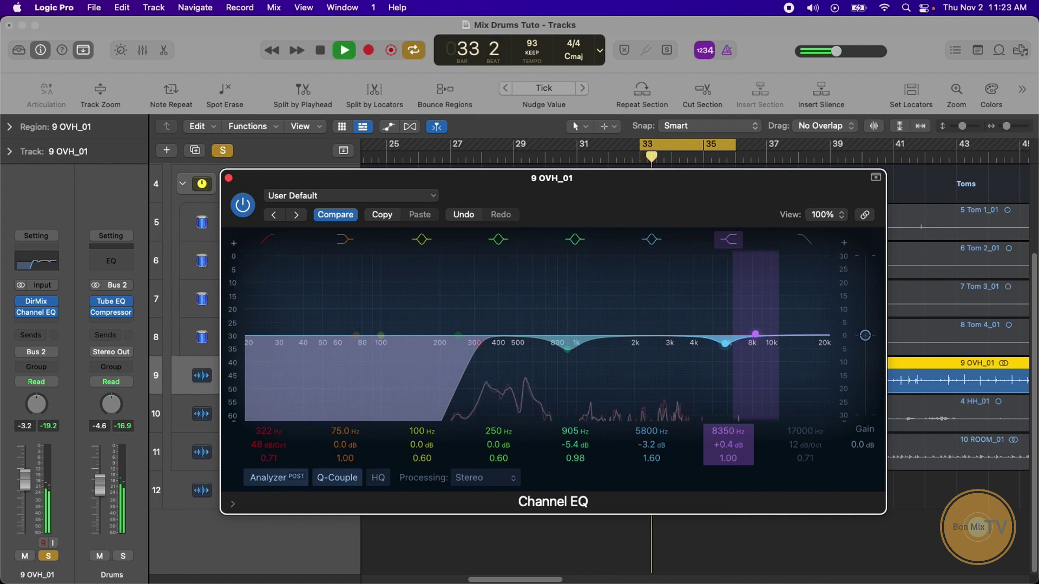
drag(731, 446, 730, 439)
drag(756, 332, 762, 327)
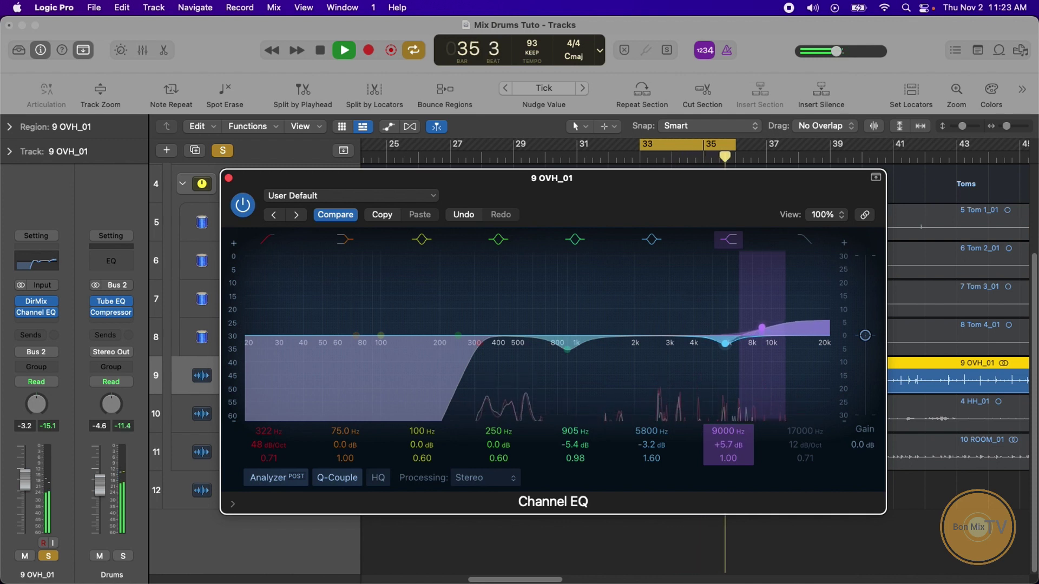
key(space)
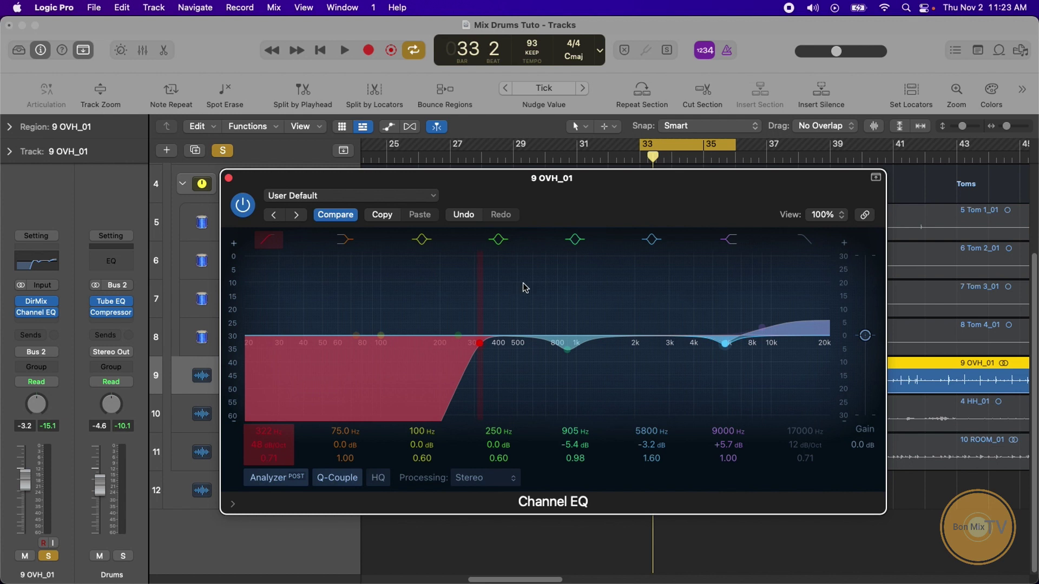
- Close the Channel EQ, clear the overhead solo, and play the full drum mix
click(228, 178)
click(223, 150)
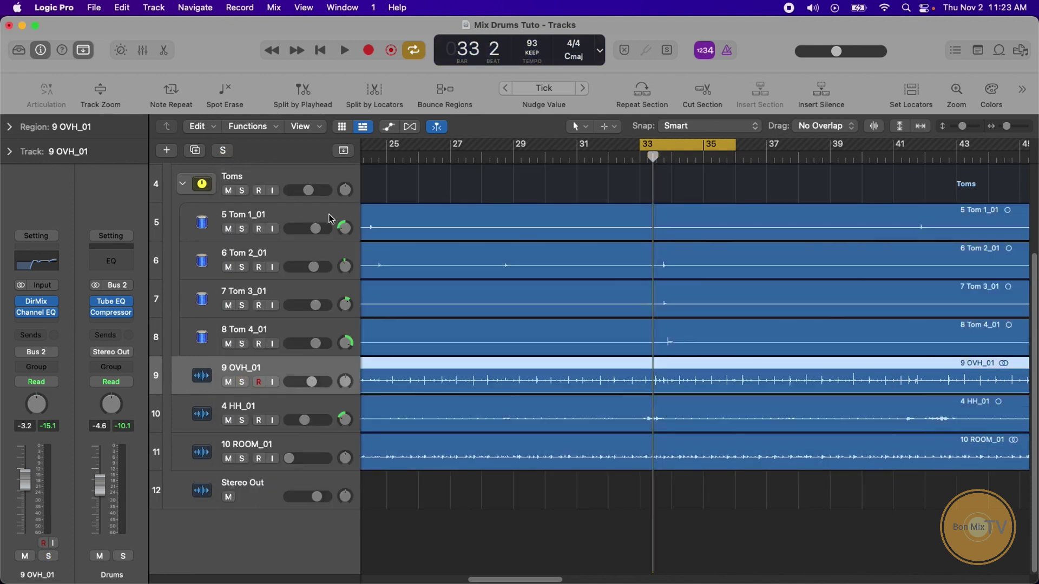
key(space)
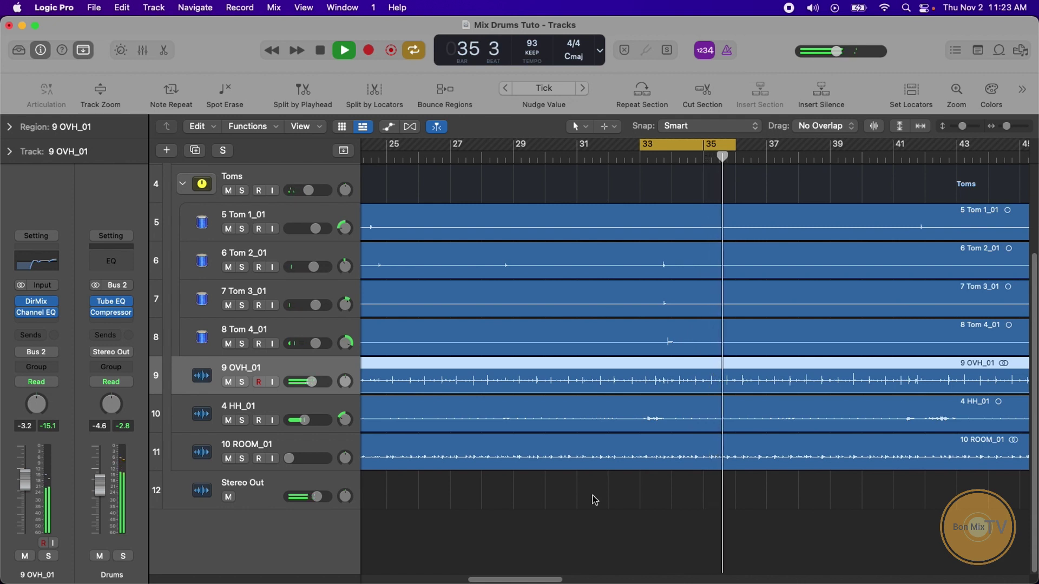
key(space)
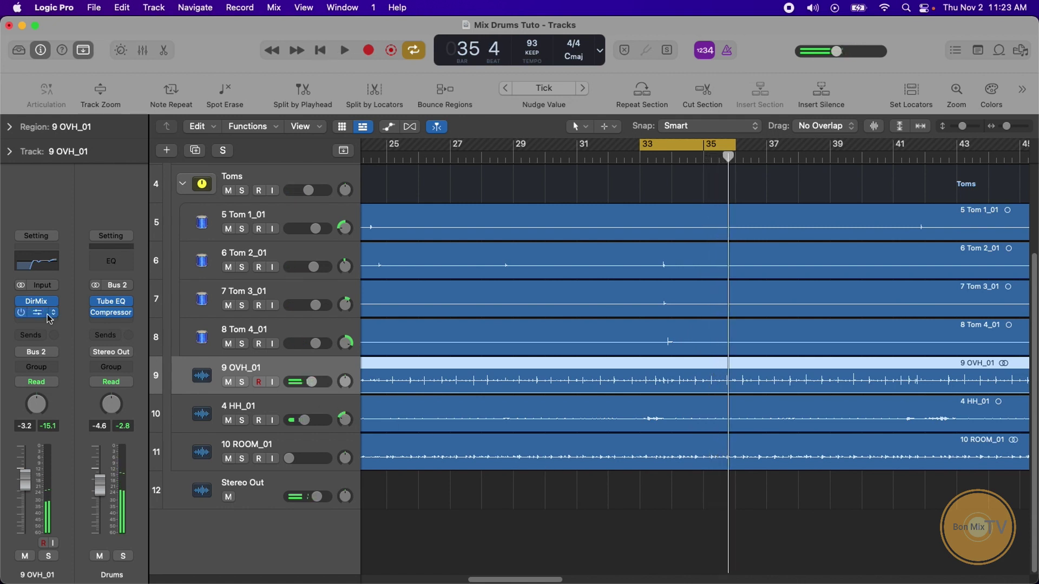
- Bypass the Channel EQ on 9 OVH_01 and listen to the full drum mix without it
click(22, 313)
key(space)
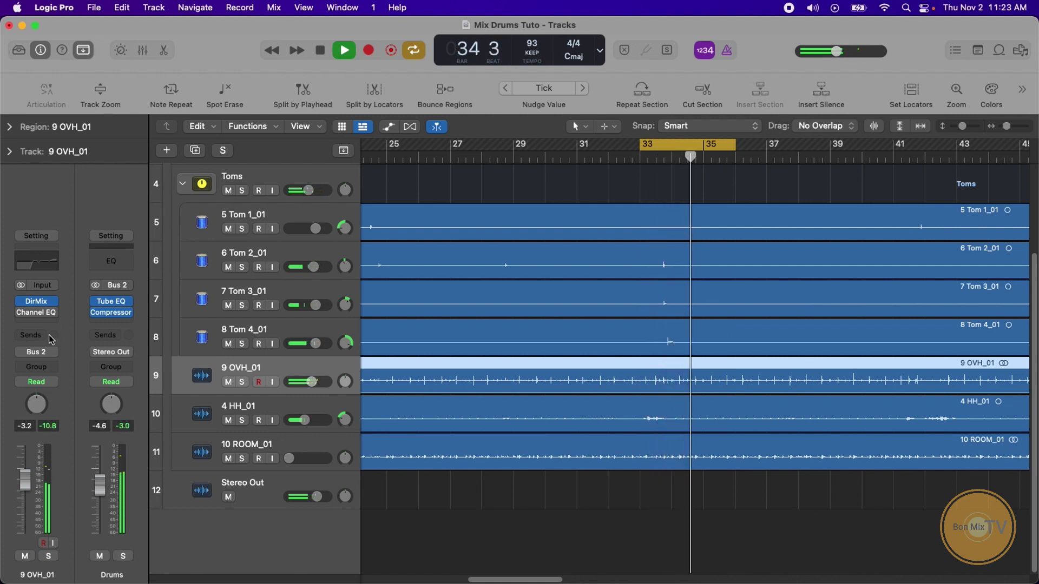
mouse_move(24, 319)
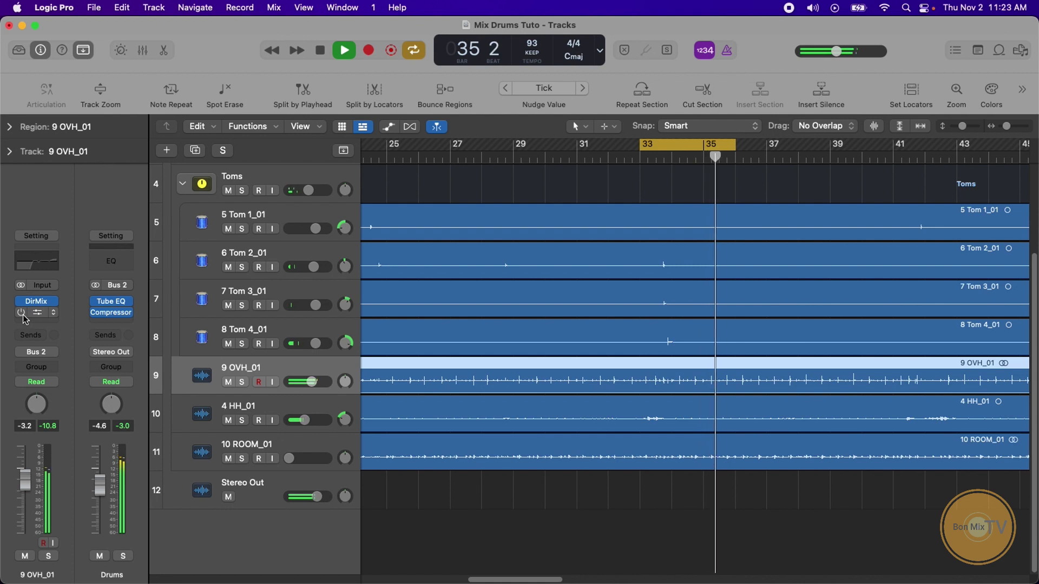
key(space)
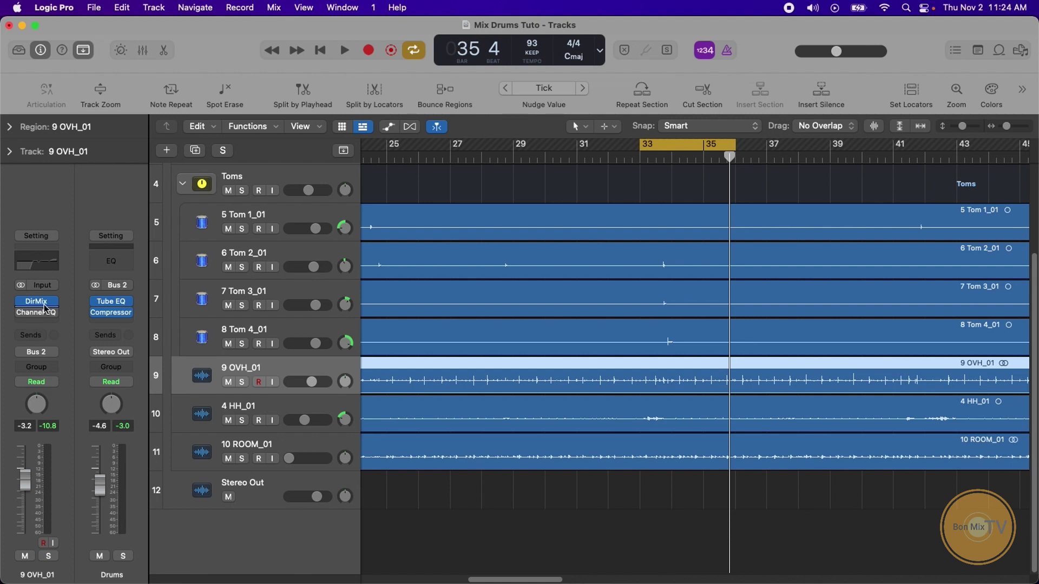
- Open the overheads' Channel EQ and switch it on and off during playback to compare, leaving it enabled
click(37, 313)
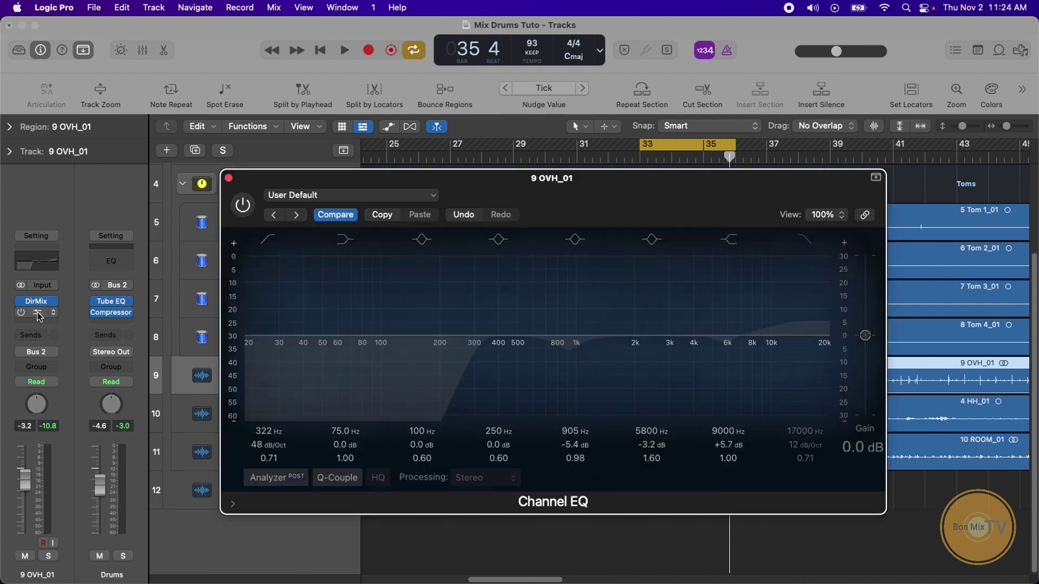
click(228, 178)
click(37, 314)
drag(535, 179, 674, 178)
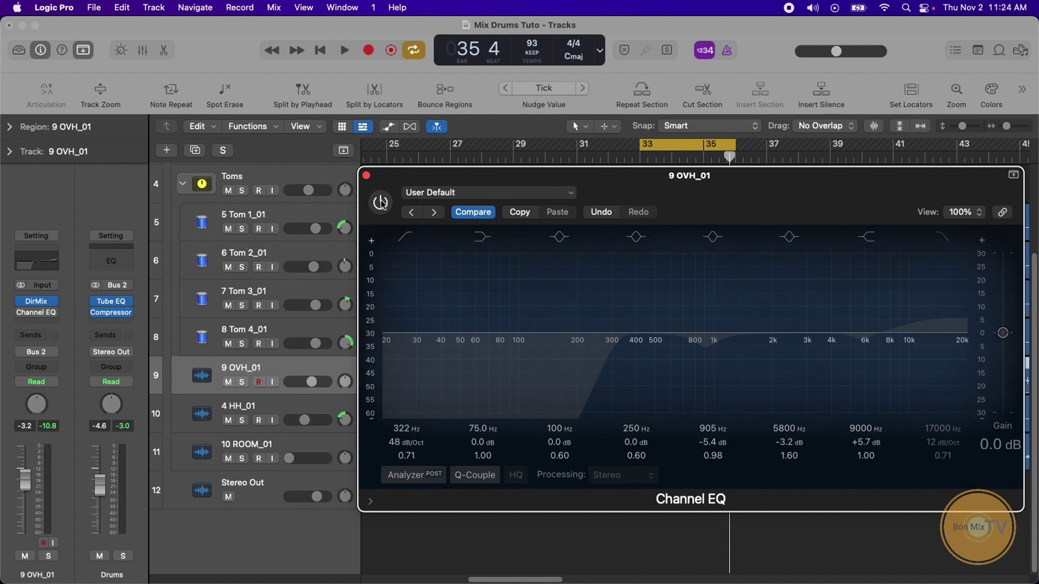
key(space)
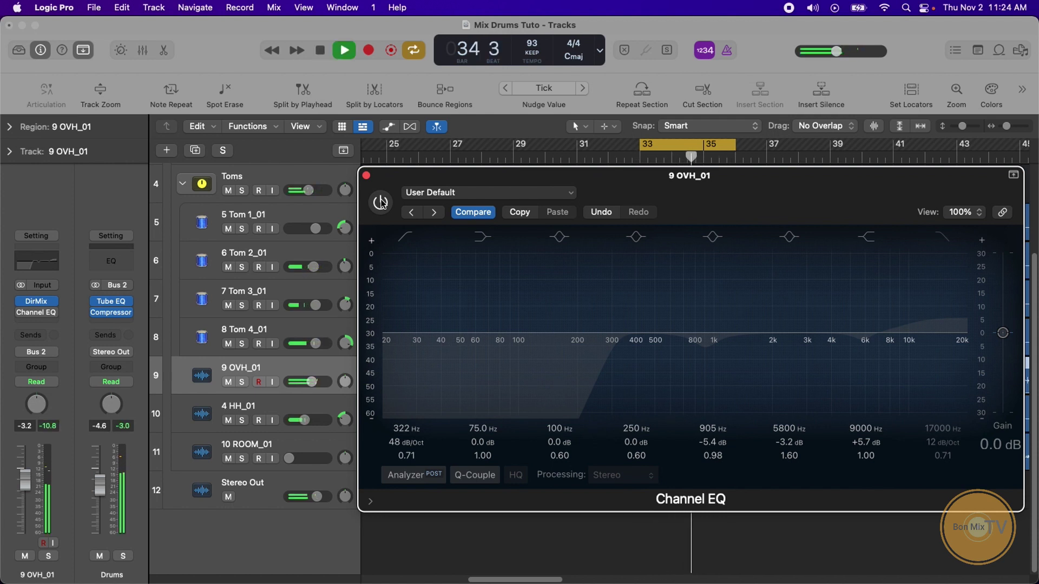
click(380, 203)
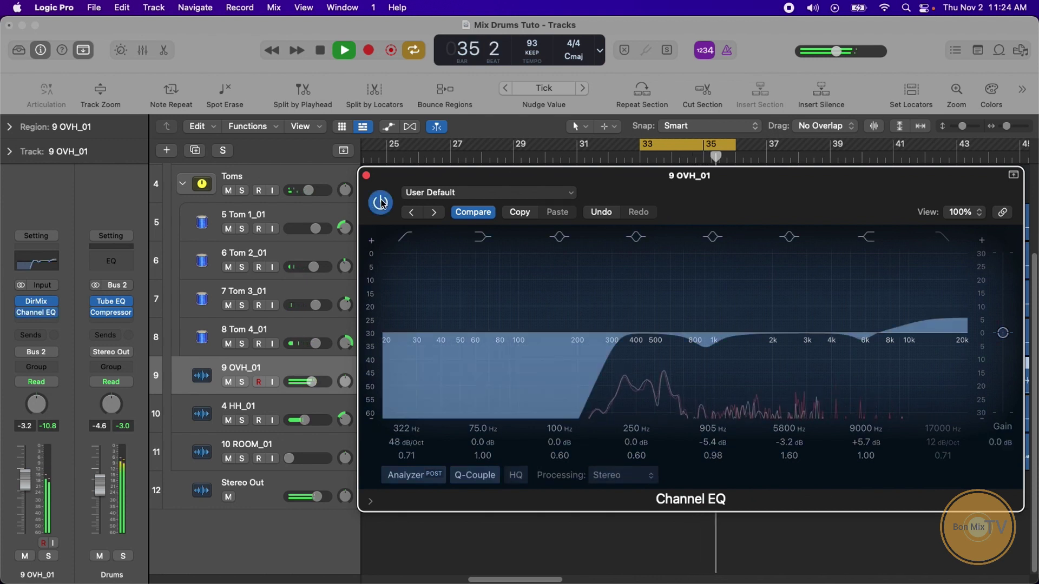
click(380, 203)
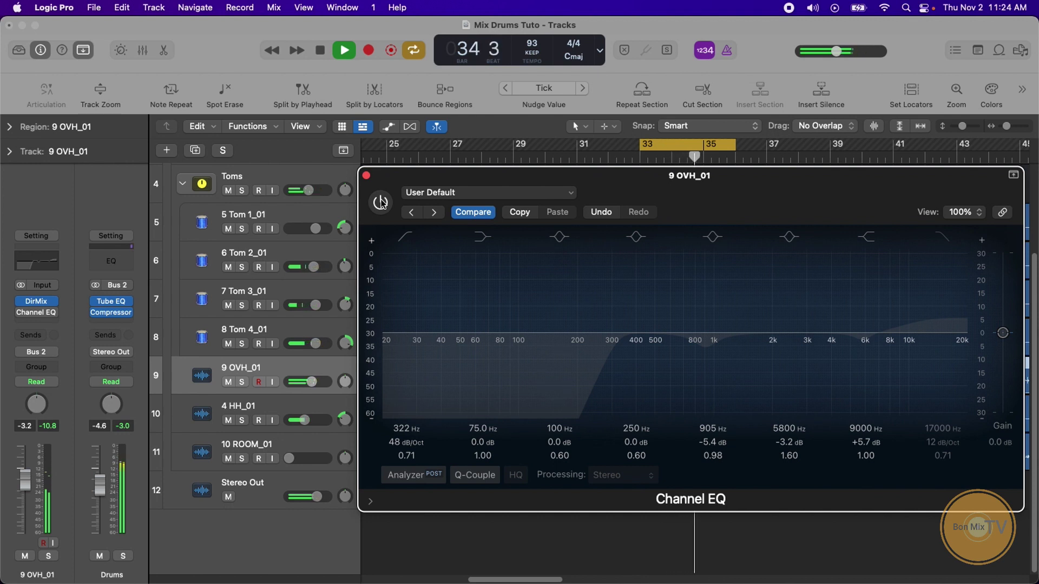
click(381, 202)
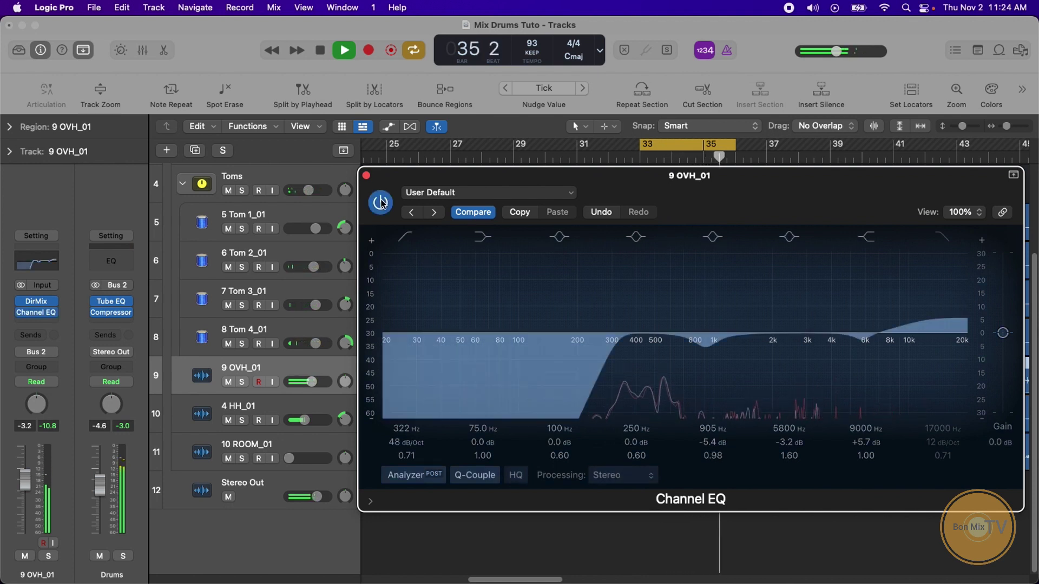
key(space)
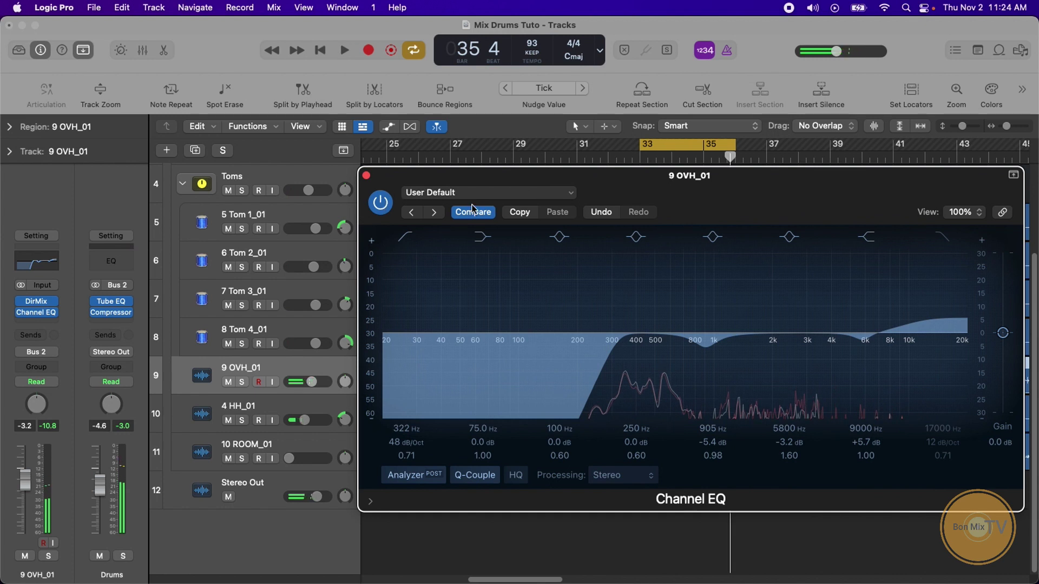
- Shorten the cycle range to a brief section around bar 33 and compare the looped drums with the Channel EQ bypassed and enabled
drag(661, 182, 670, 268)
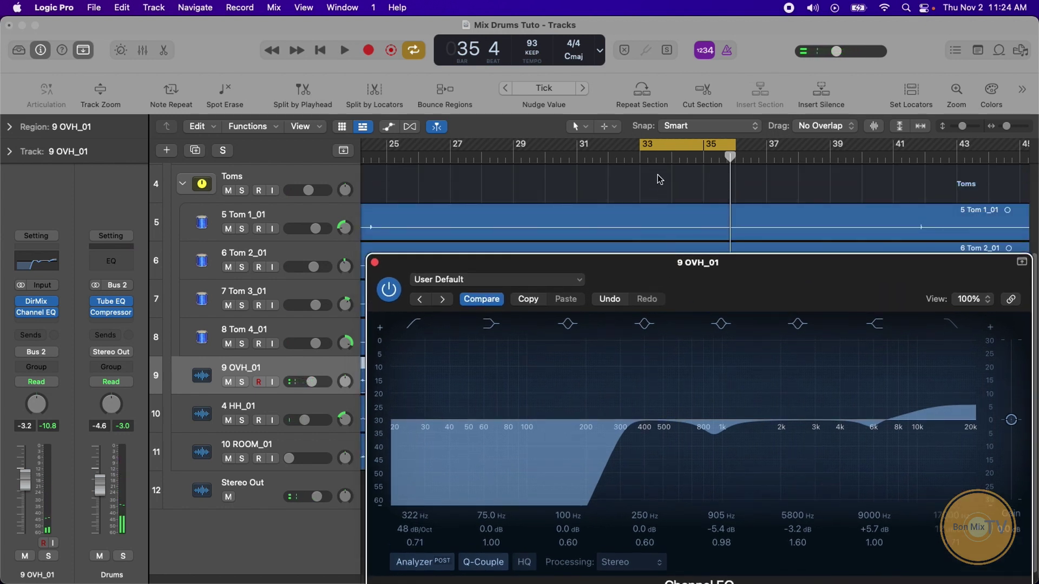
drag(713, 149, 647, 157)
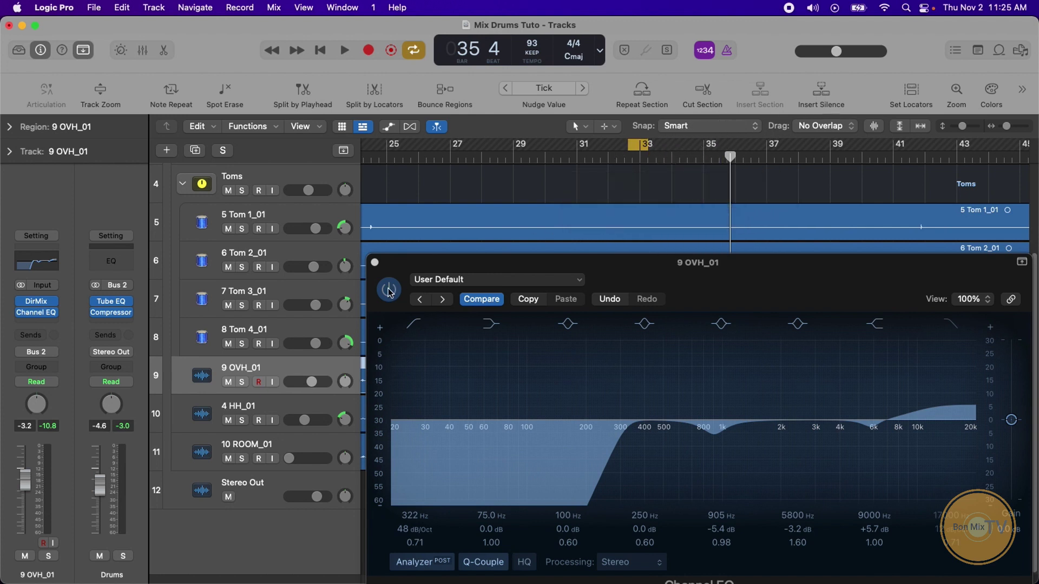
click(599, 264)
key(space)
drag(599, 264, 511, 169)
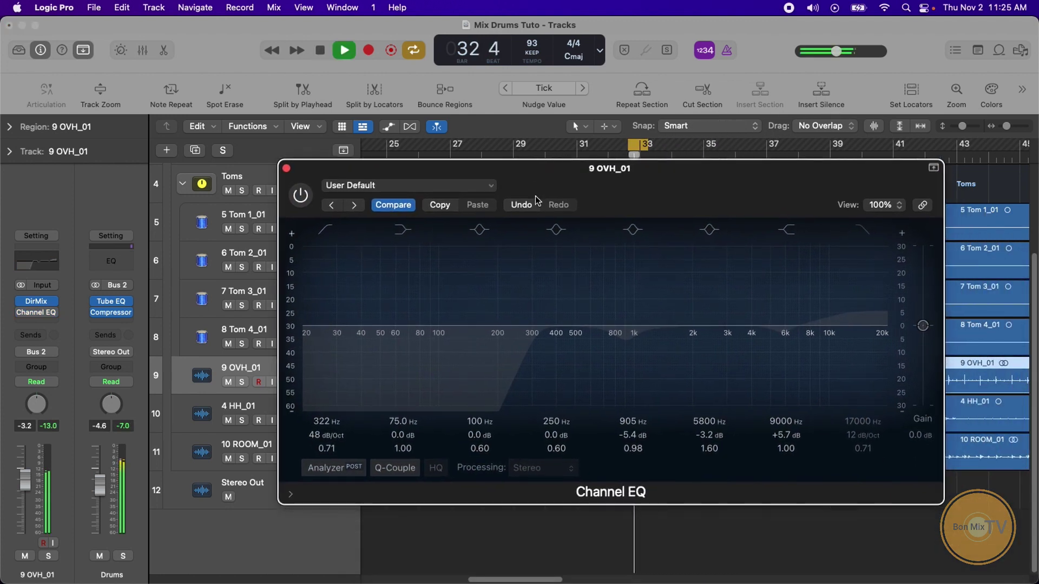
click(301, 196)
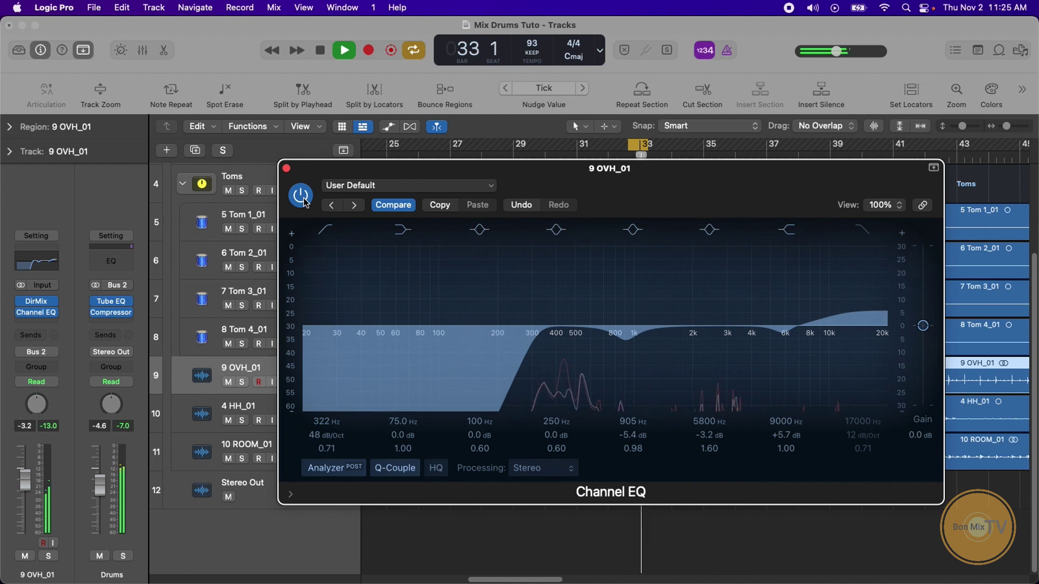
key(space)
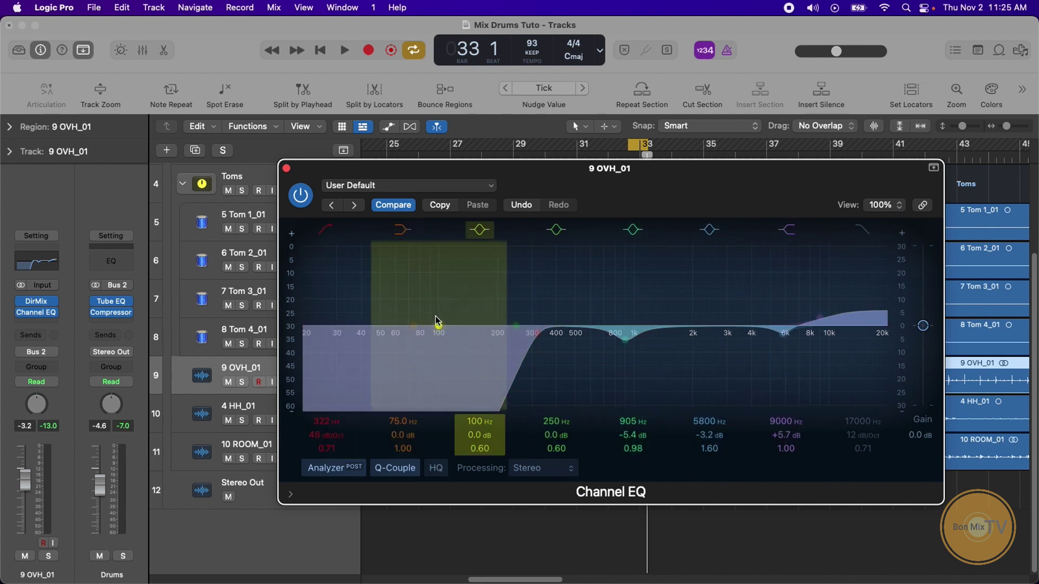
- Move the 100 Hz band to 3080 Hz and shape it into a +3.9 dB boost with a Q of 1.70 during playback
drag(438, 323, 718, 327)
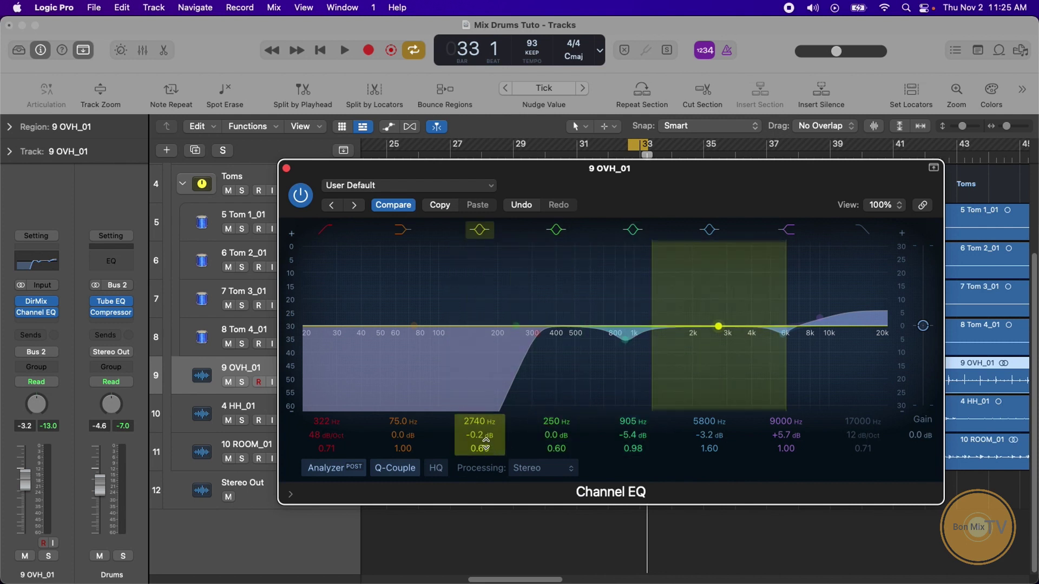
drag(481, 423, 482, 390)
key(space)
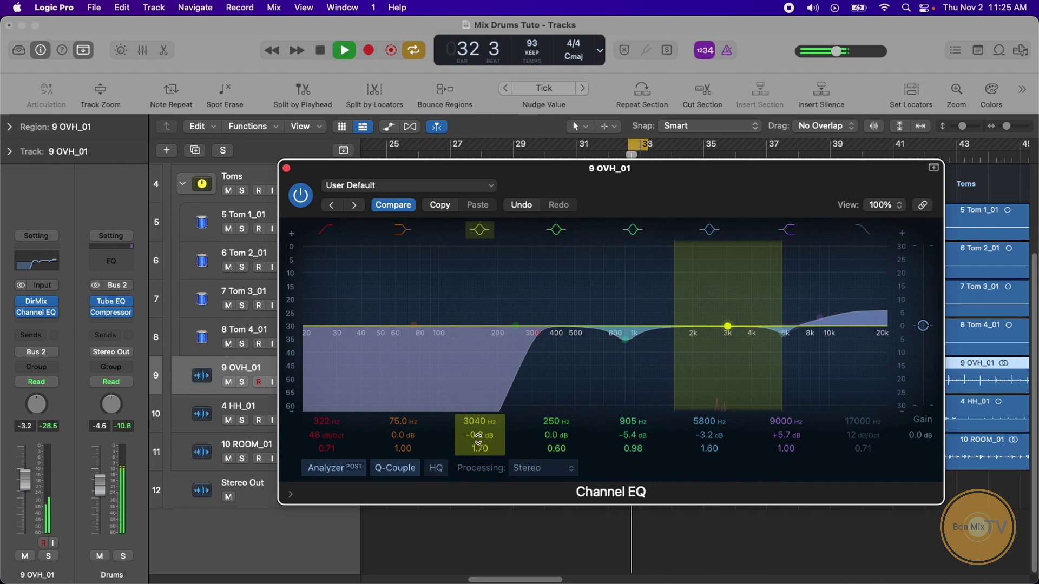
drag(478, 437, 471, 416)
key(space)
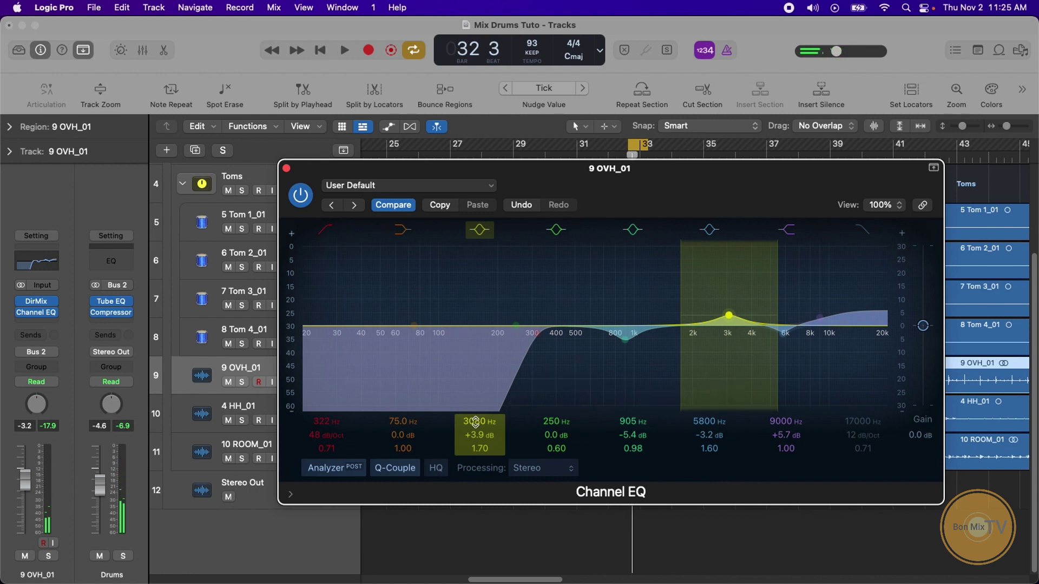
- Compare the short drum loop with the overheads' Channel EQ bypassed and re-enabled after adding the 3080 Hz boost
click(302, 196)
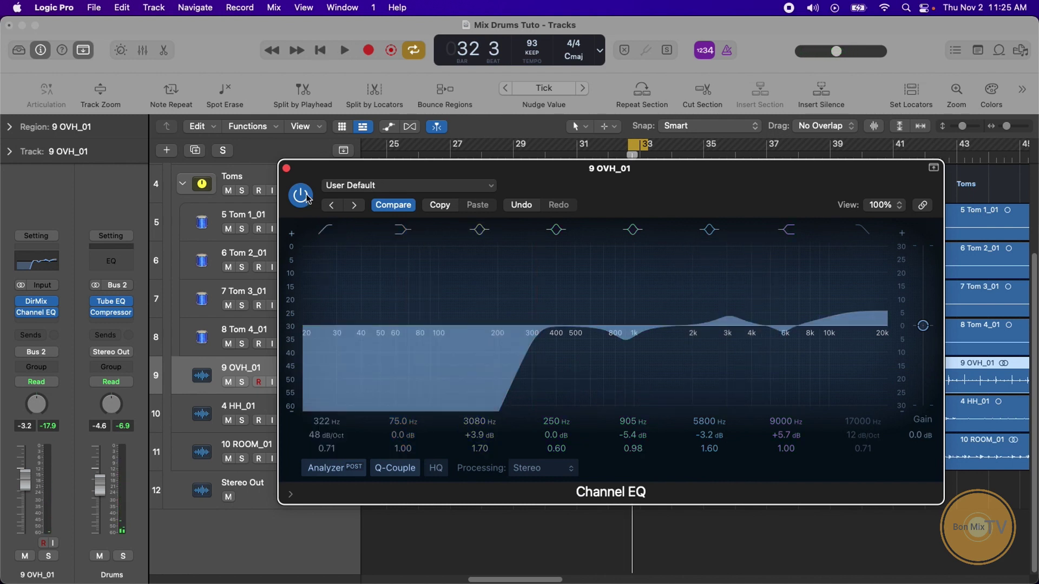
click(301, 195)
key(space)
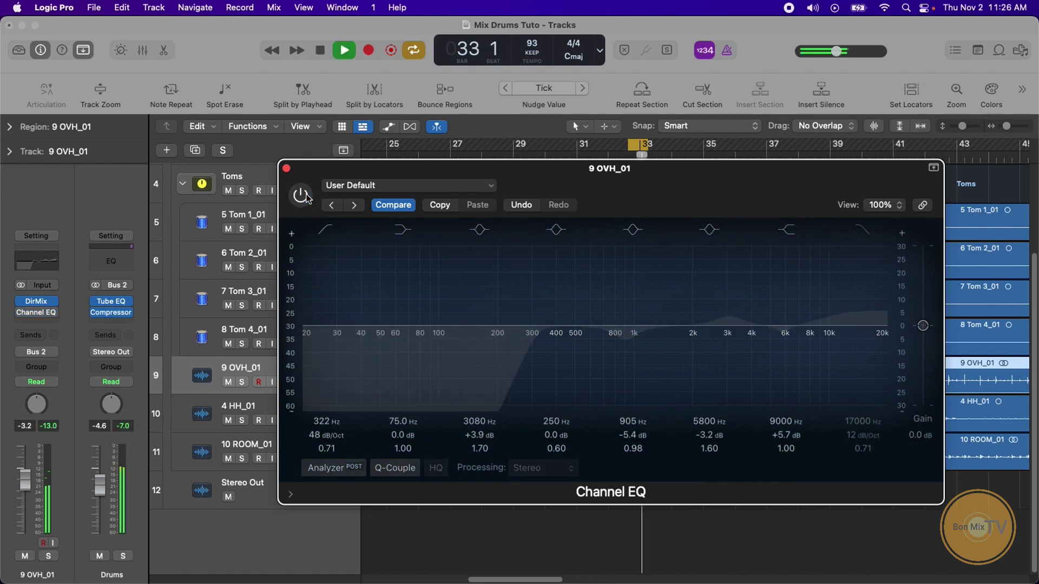
click(301, 196)
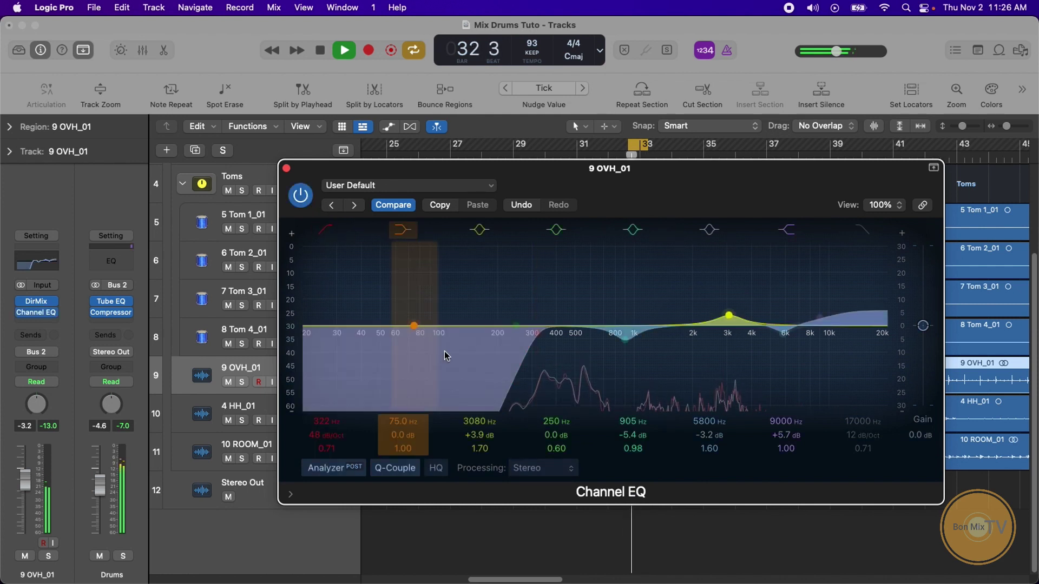
- Adjust the 3080 Hz band to +4.8 dB with a Q of 1.50 and compare the EQ off and on
drag(479, 448, 481, 416)
click(301, 196)
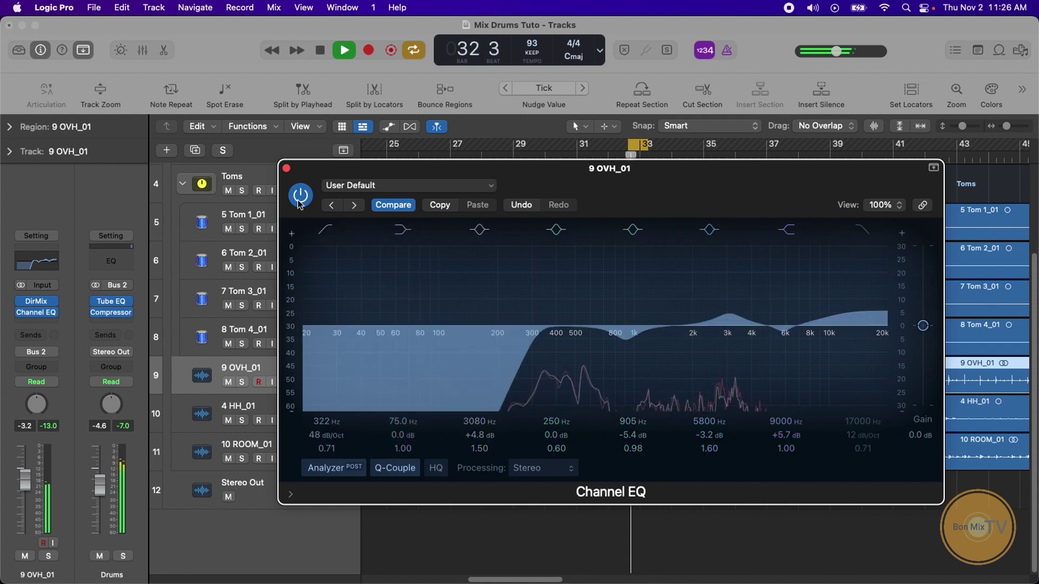
click(300, 196)
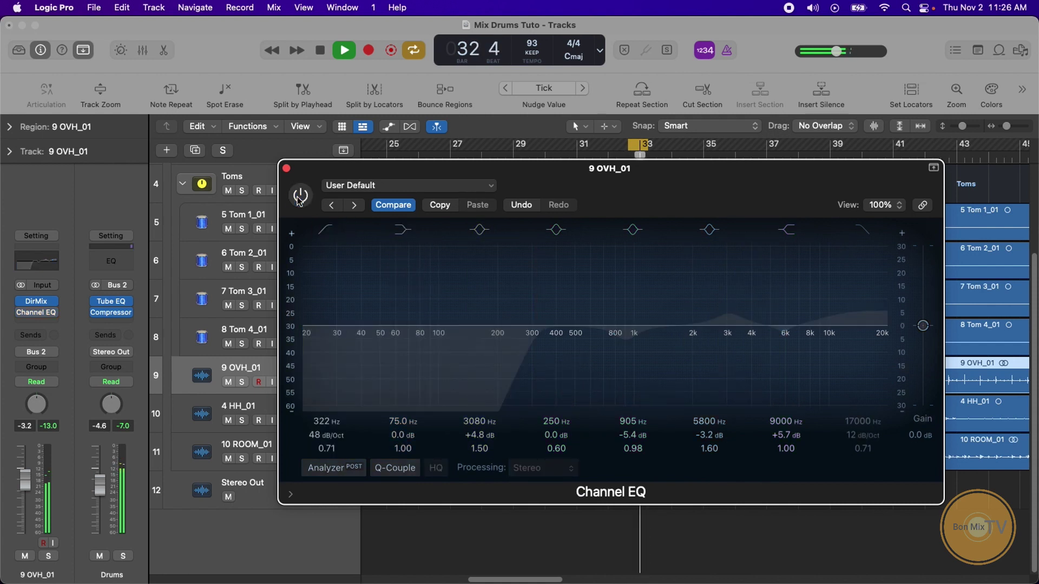
click(300, 196)
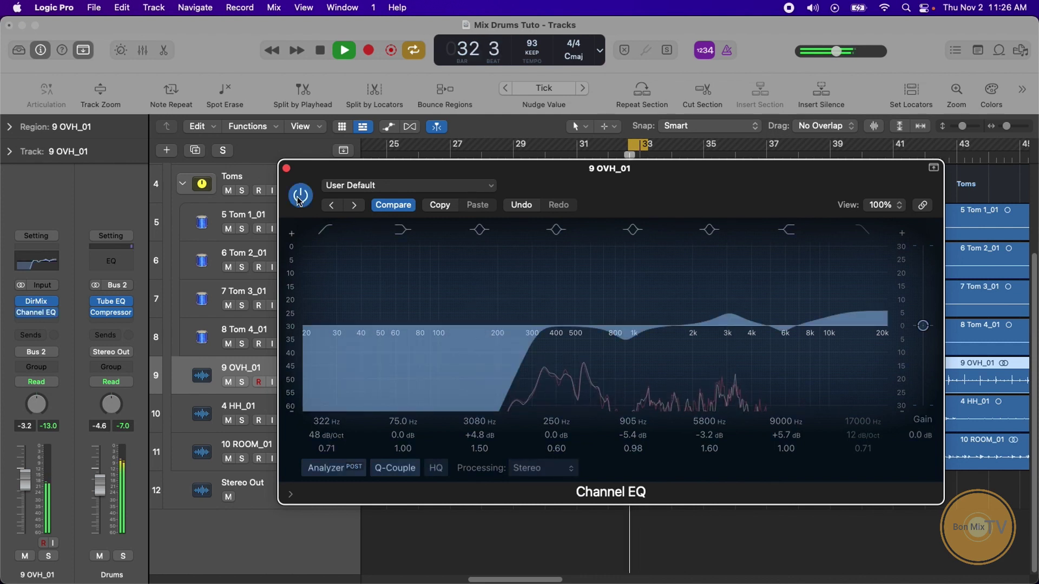
key(space)
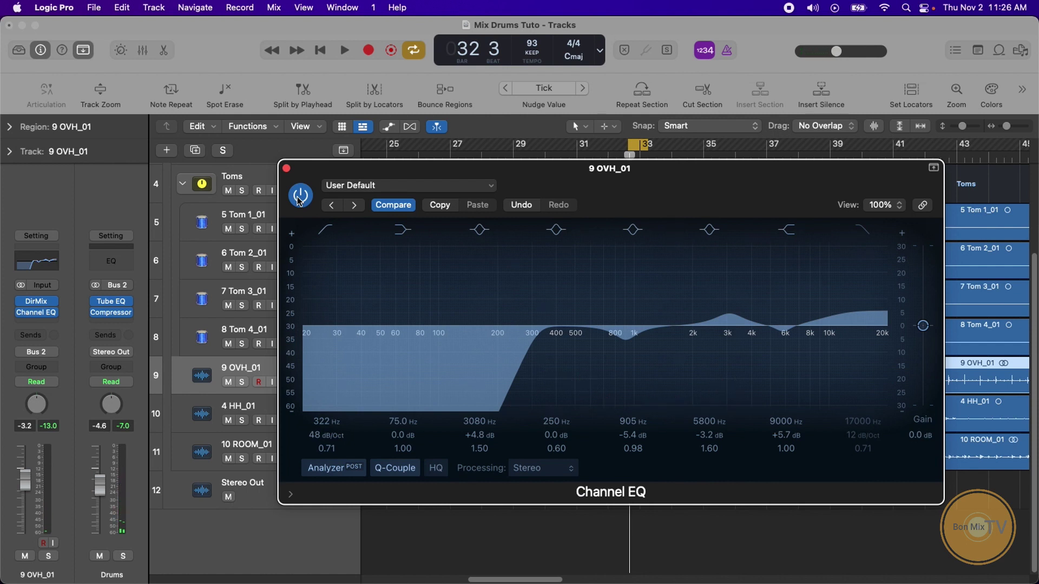
- Set the 3080 Hz band's Q to 2.00 and the 9 OVH_01 channel volume to -3.1 dB
click(299, 202)
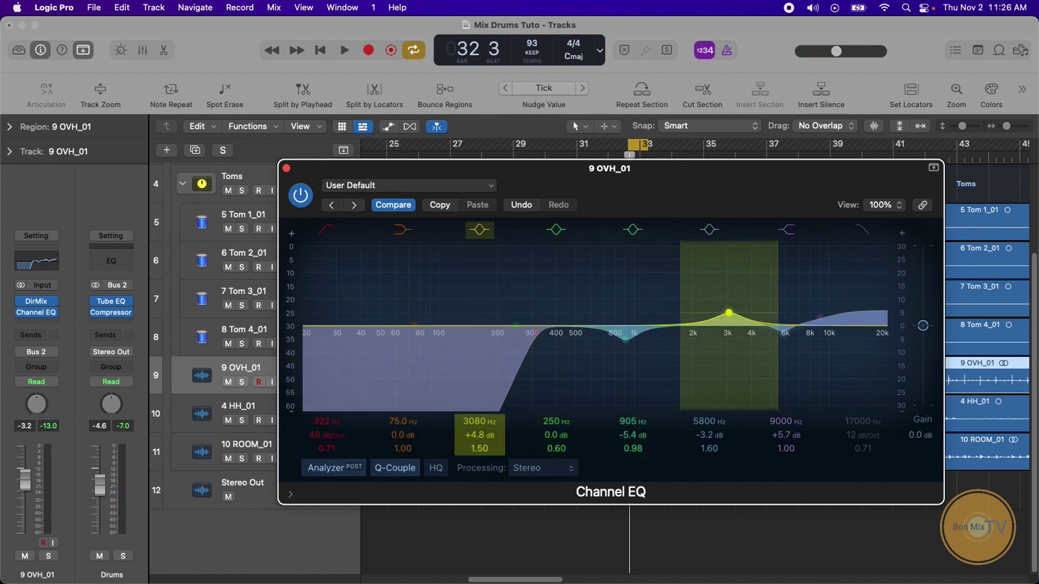
scroll(729, 313, up, 3)
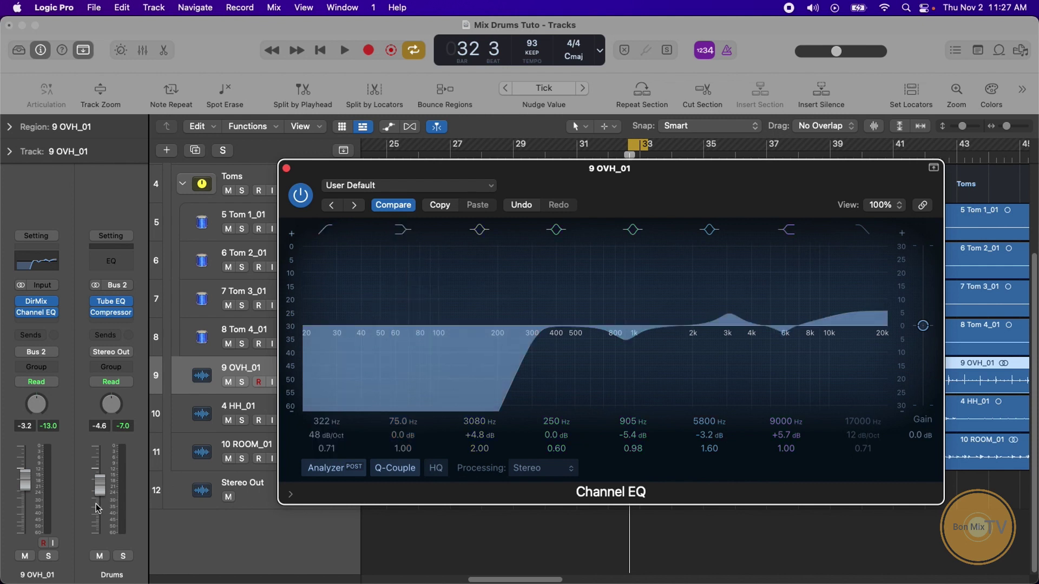
click(25, 479)
drag(25, 479, 25, 478)
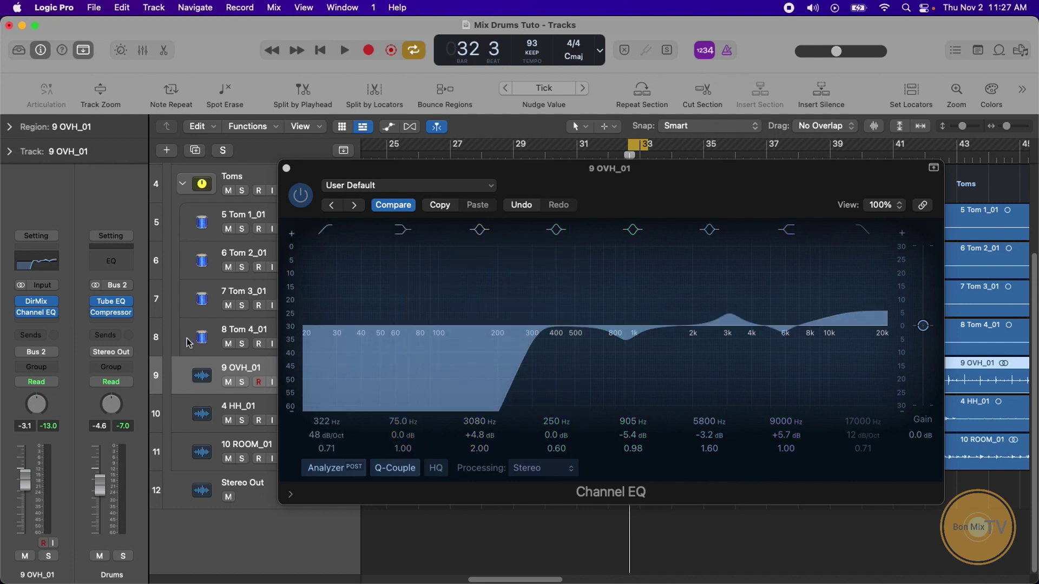
- Insert a Compressor after the Channel EQ on 9 OVH_01 and play the drum loop through it
click(40, 324)
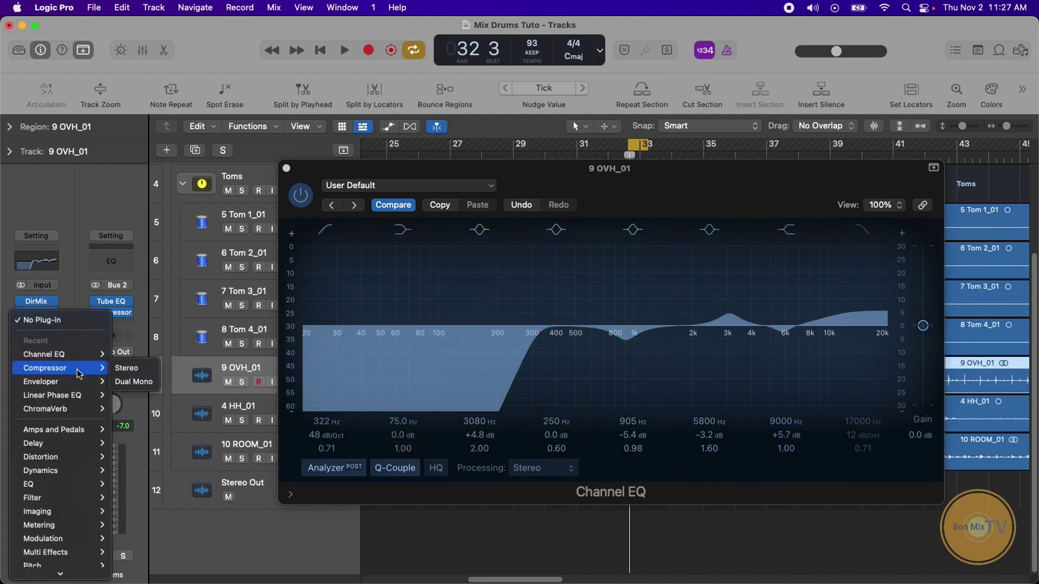
key(Escape)
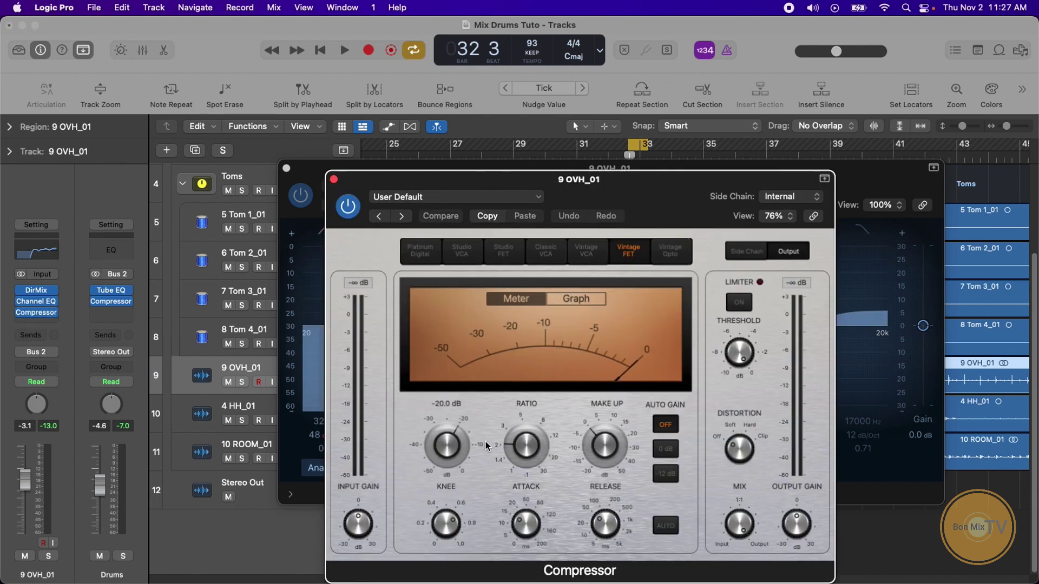
mouse_move(525, 454)
mouse_move(448, 441)
key(space)
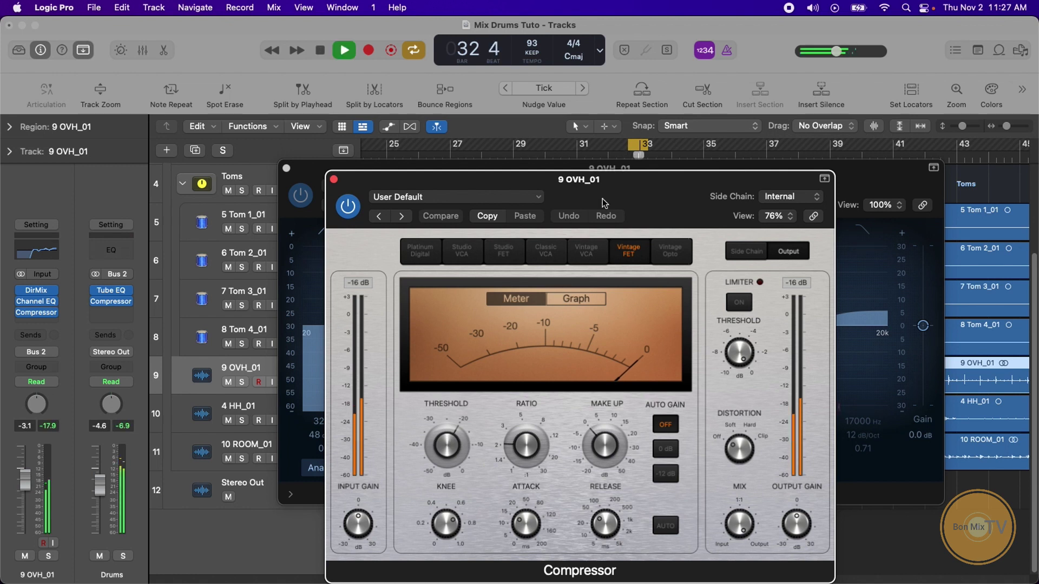
- Lower the Compressor's threshold to about -31 dB with a 2.1:1 ratio and 51 ms release, and close both plug-in windows
drag(455, 440, 453, 466)
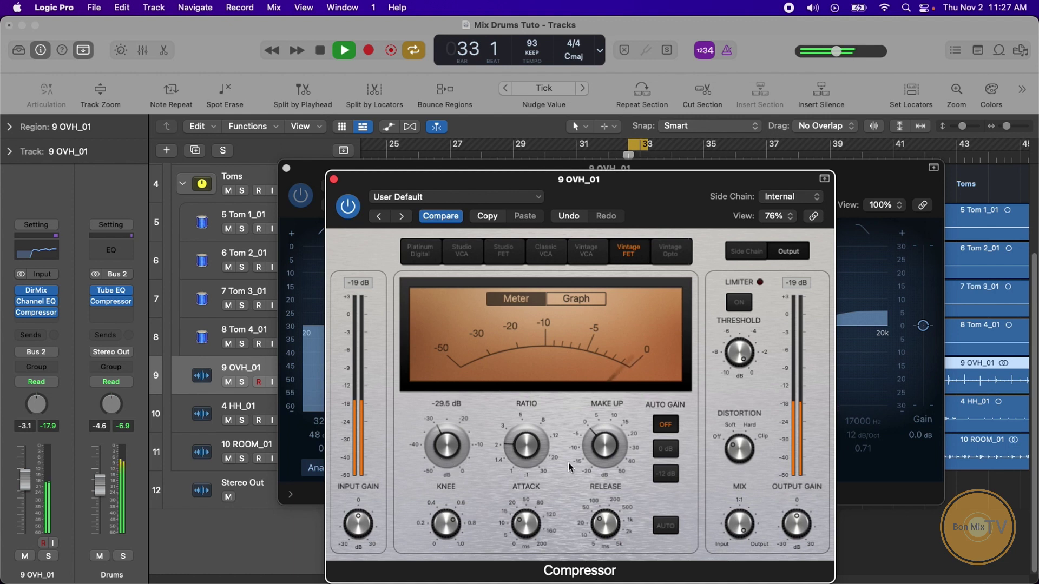
mouse_move(594, 449)
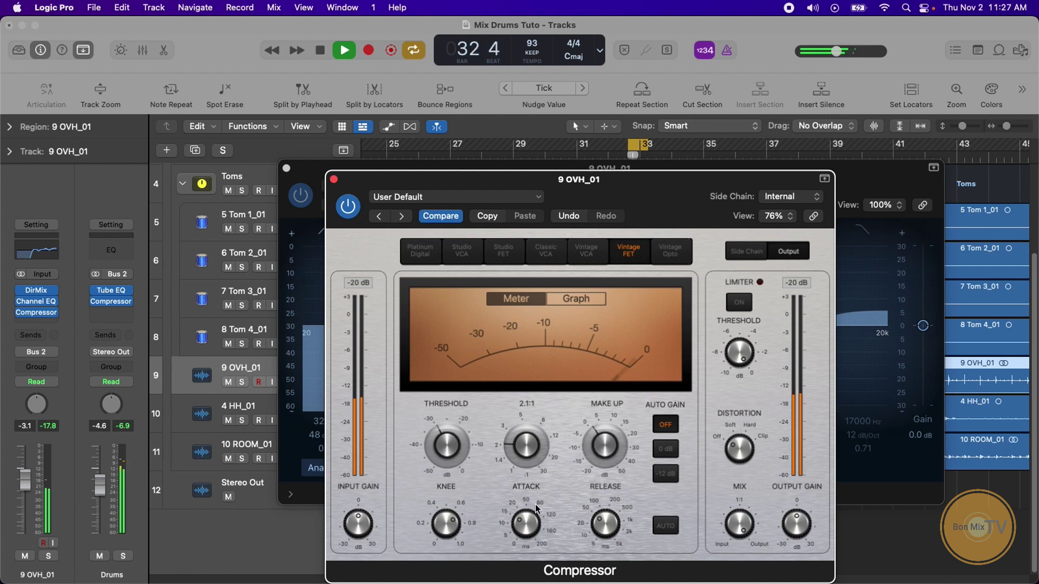
mouse_move(526, 511)
mouse_move(448, 447)
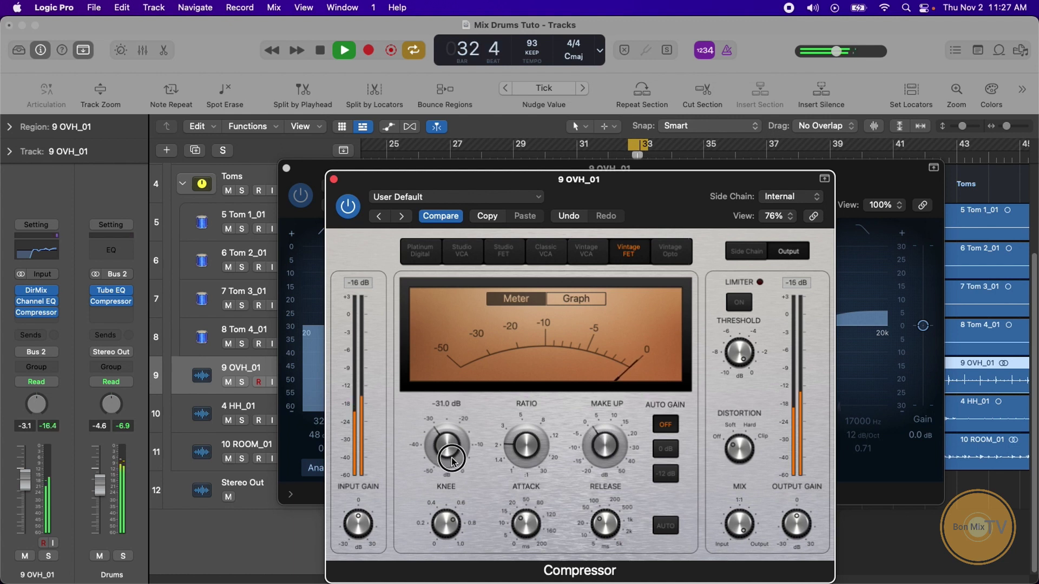
scroll(452, 469, down, 1)
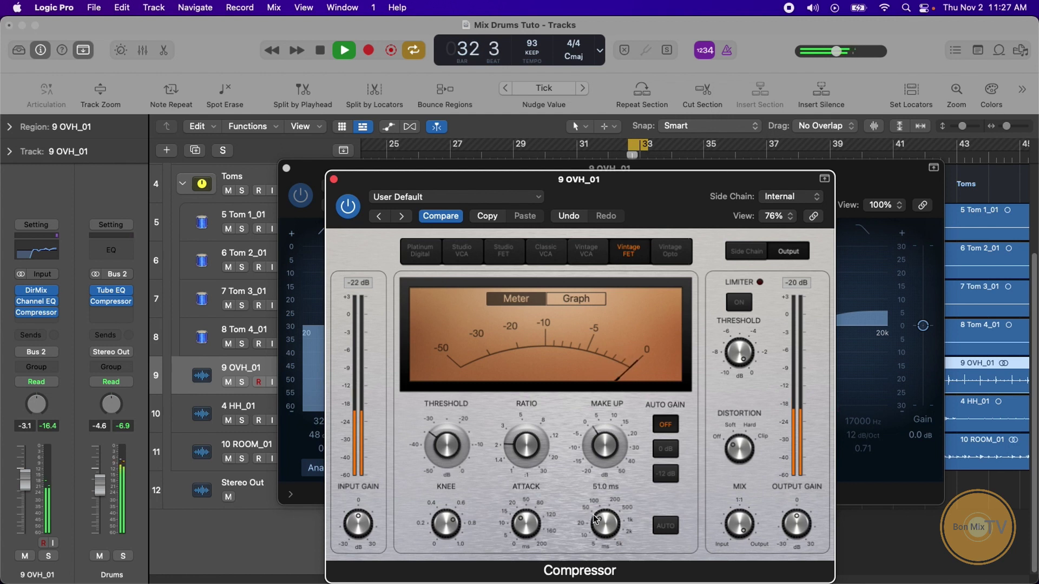
key(space)
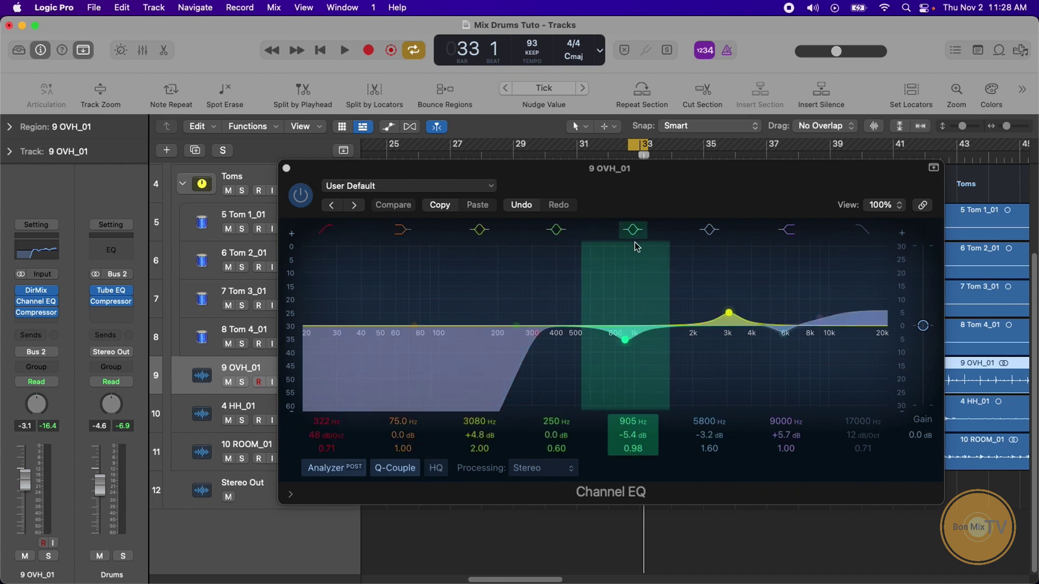
click(286, 169)
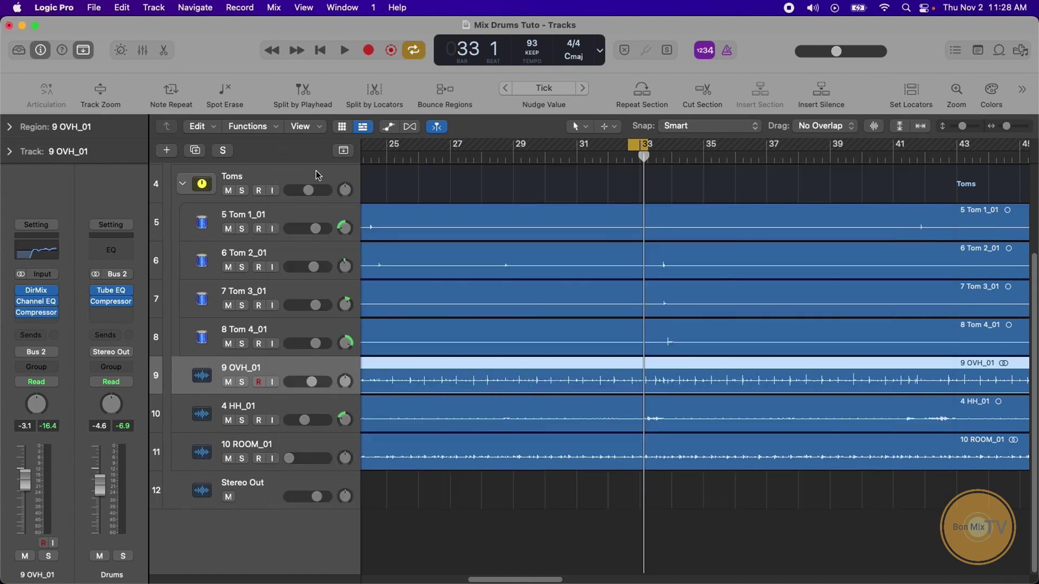